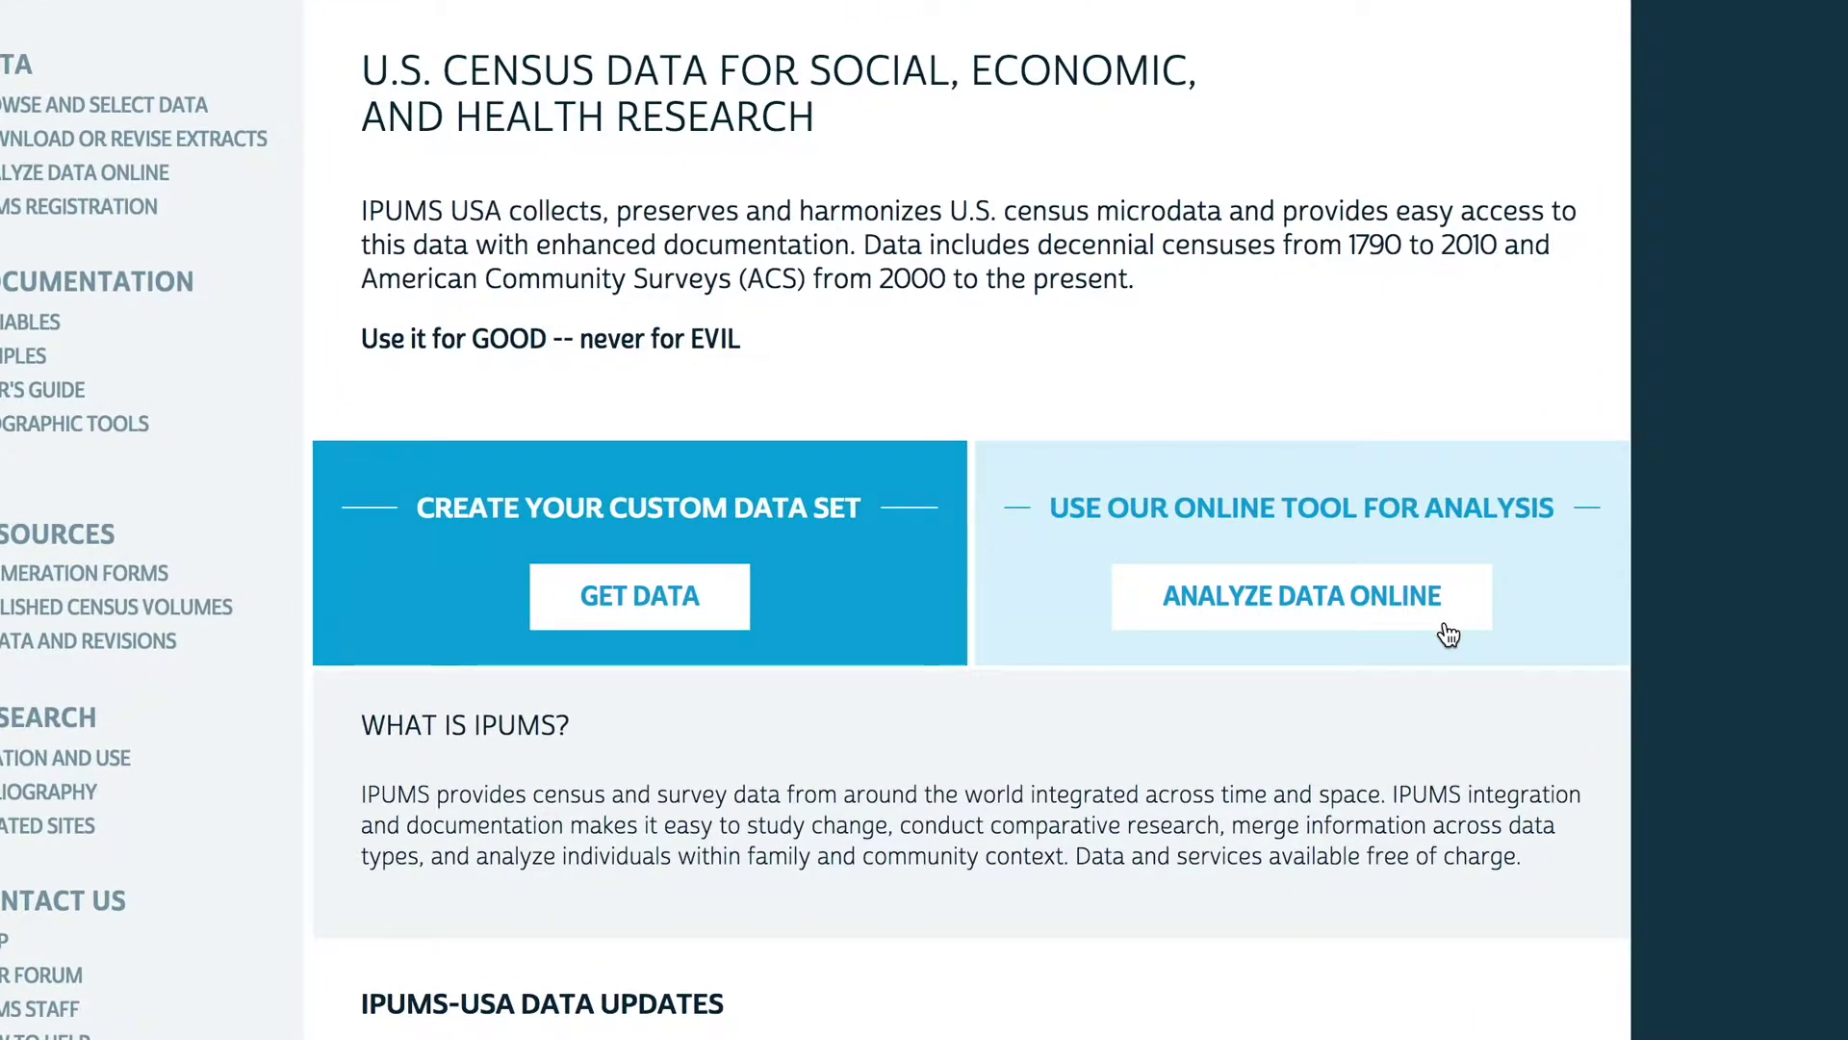
Go to online data analysis and open the 2012-2016 ACS 5-year sample's analysis form.
left_click(1447, 633)
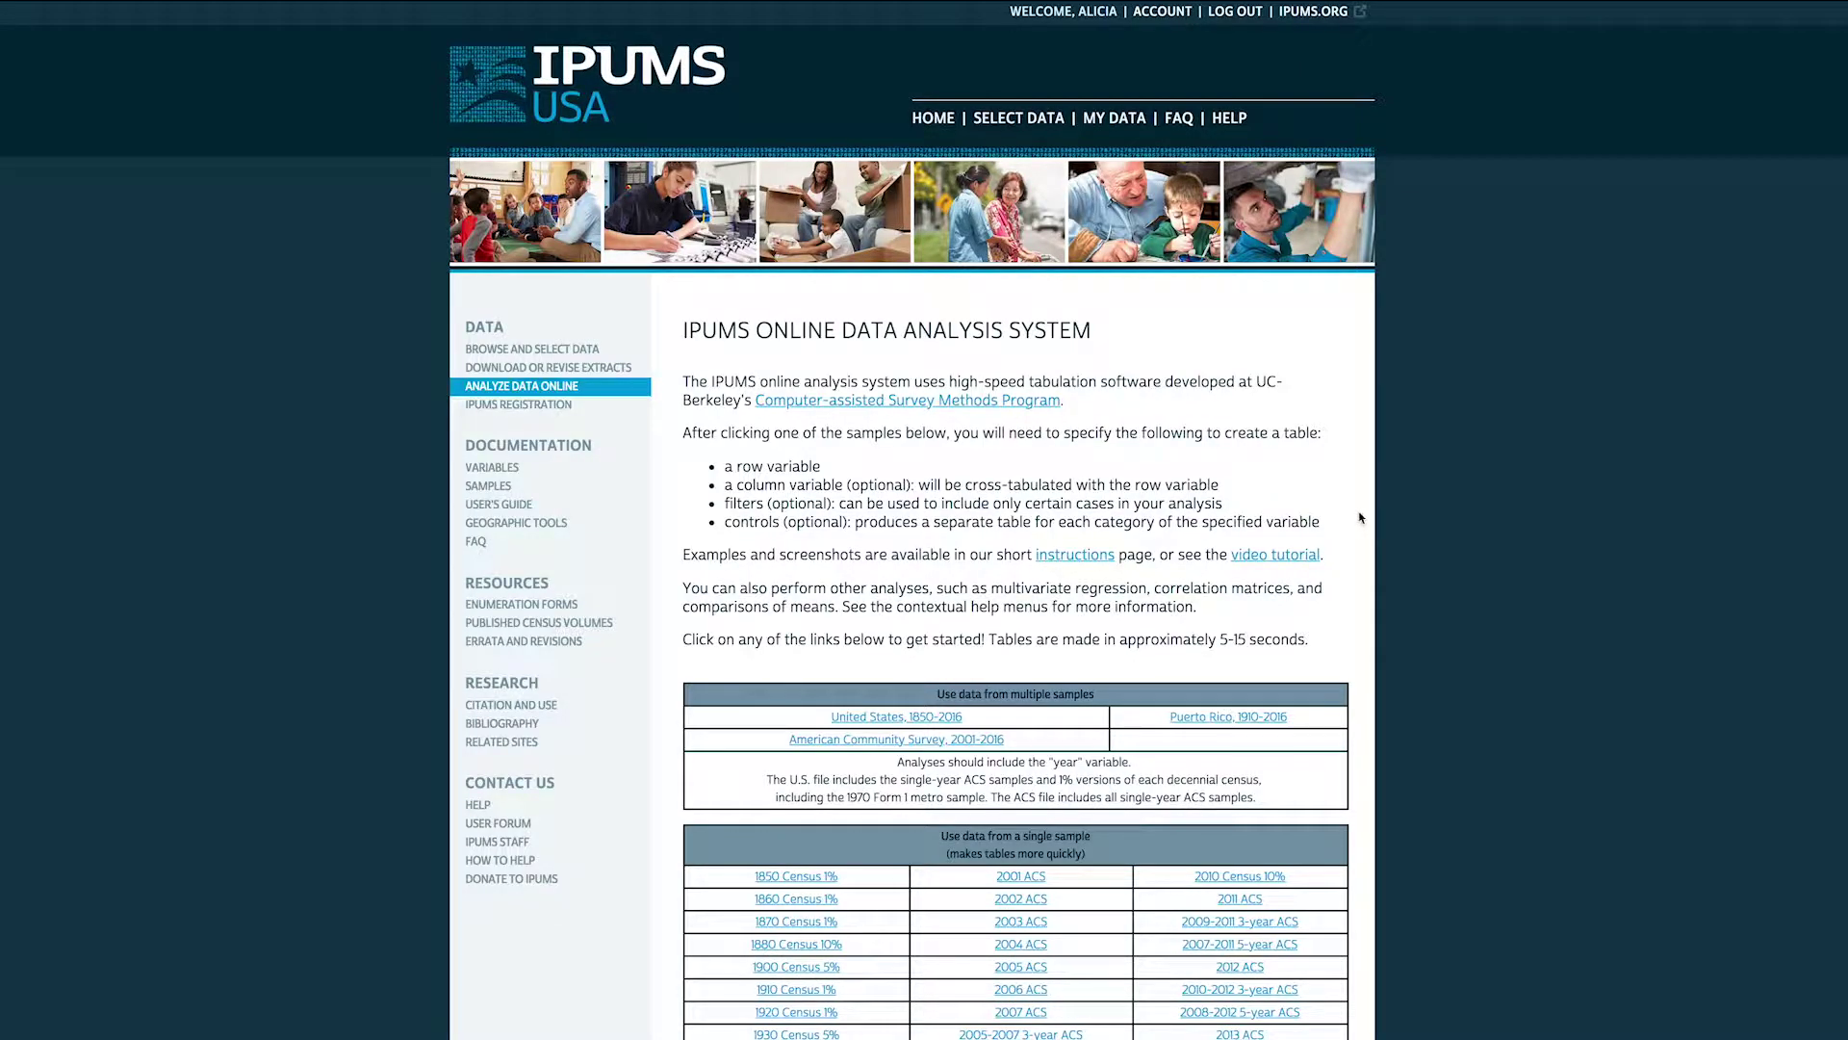
scroll(1361, 518, "down", 3)
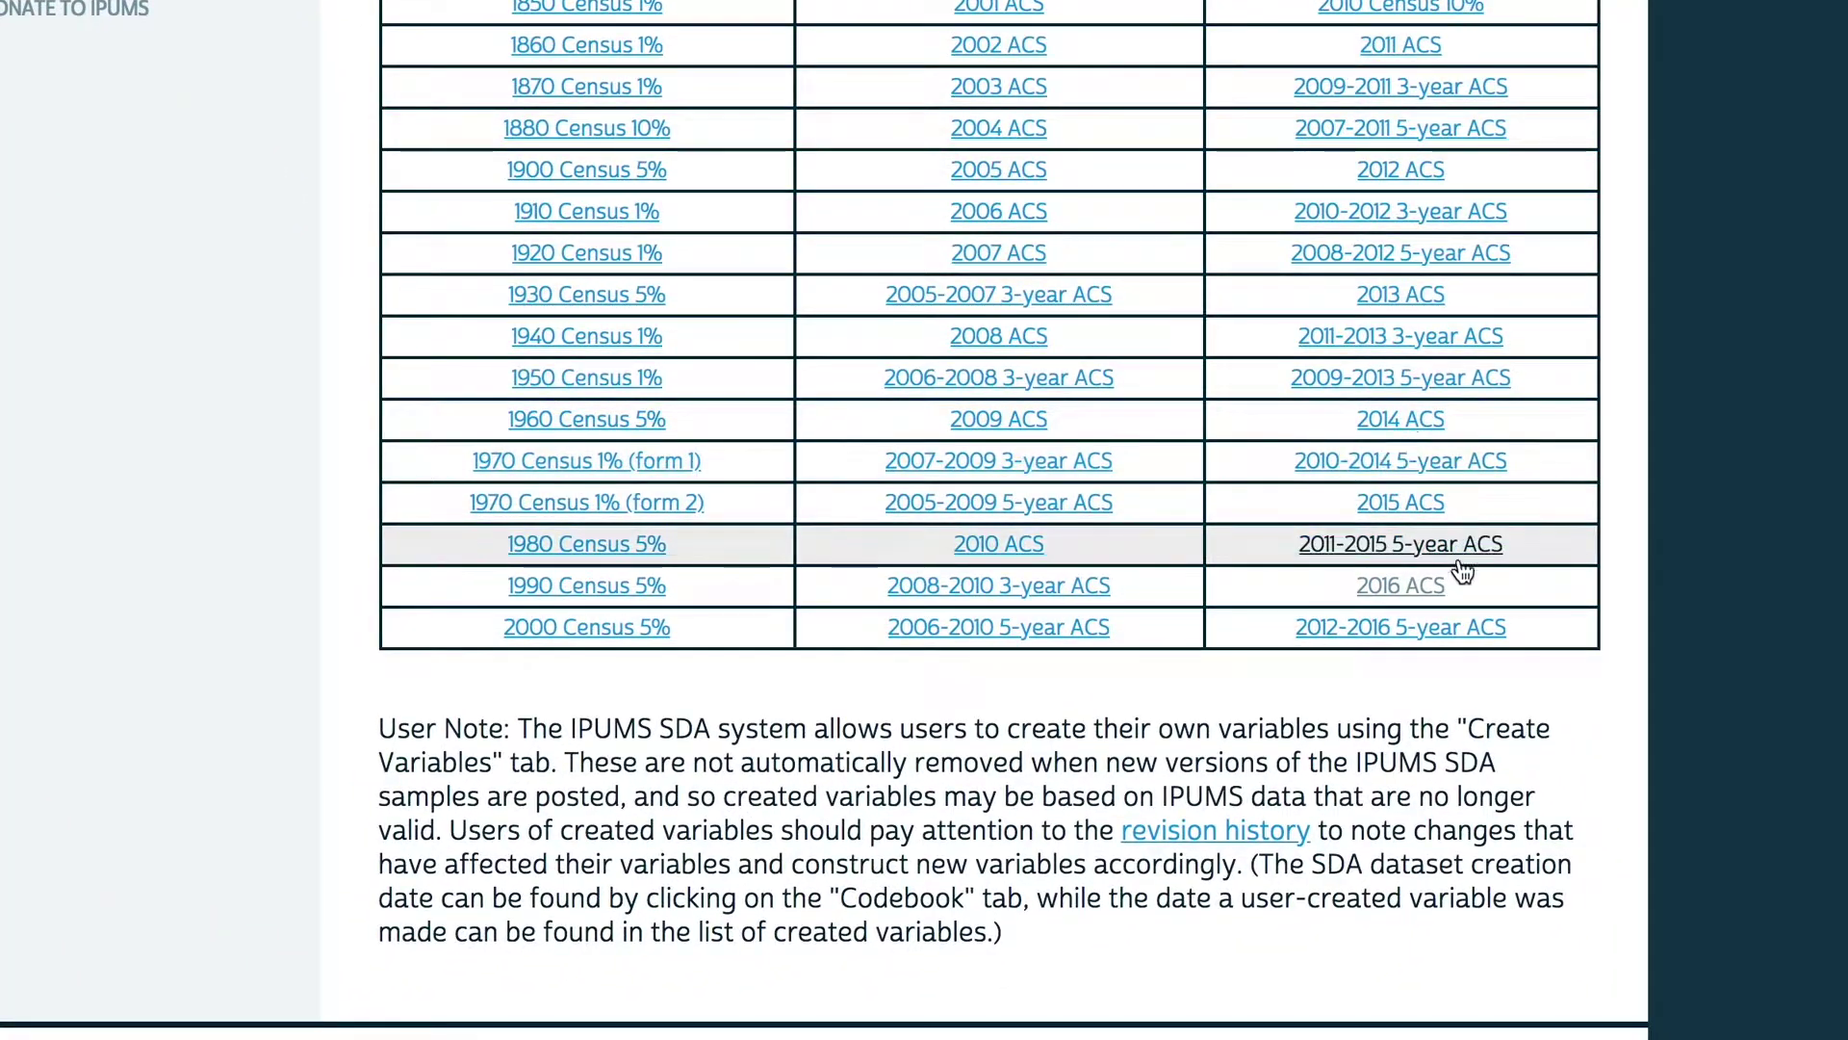
left_click(1465, 627)
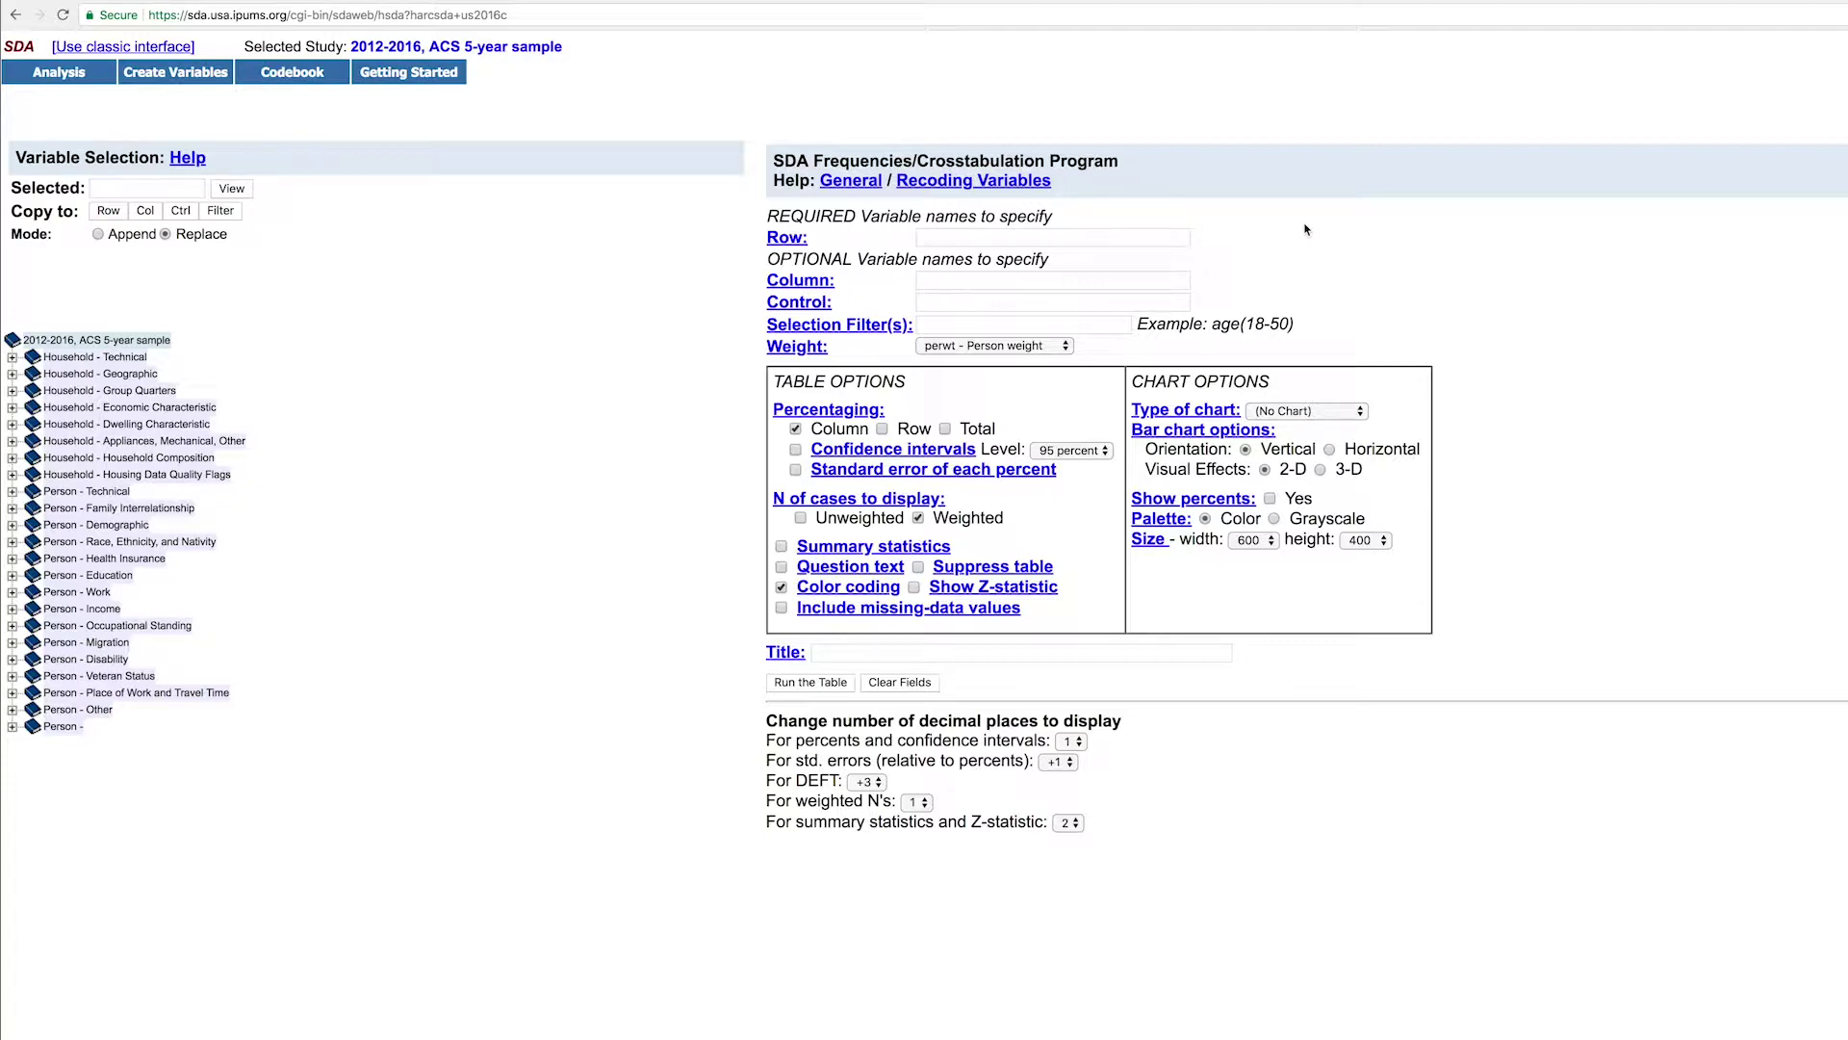
Enter school as the row variable, then view and close the race variable's categories and frequencies.
left_click(1159, 237)
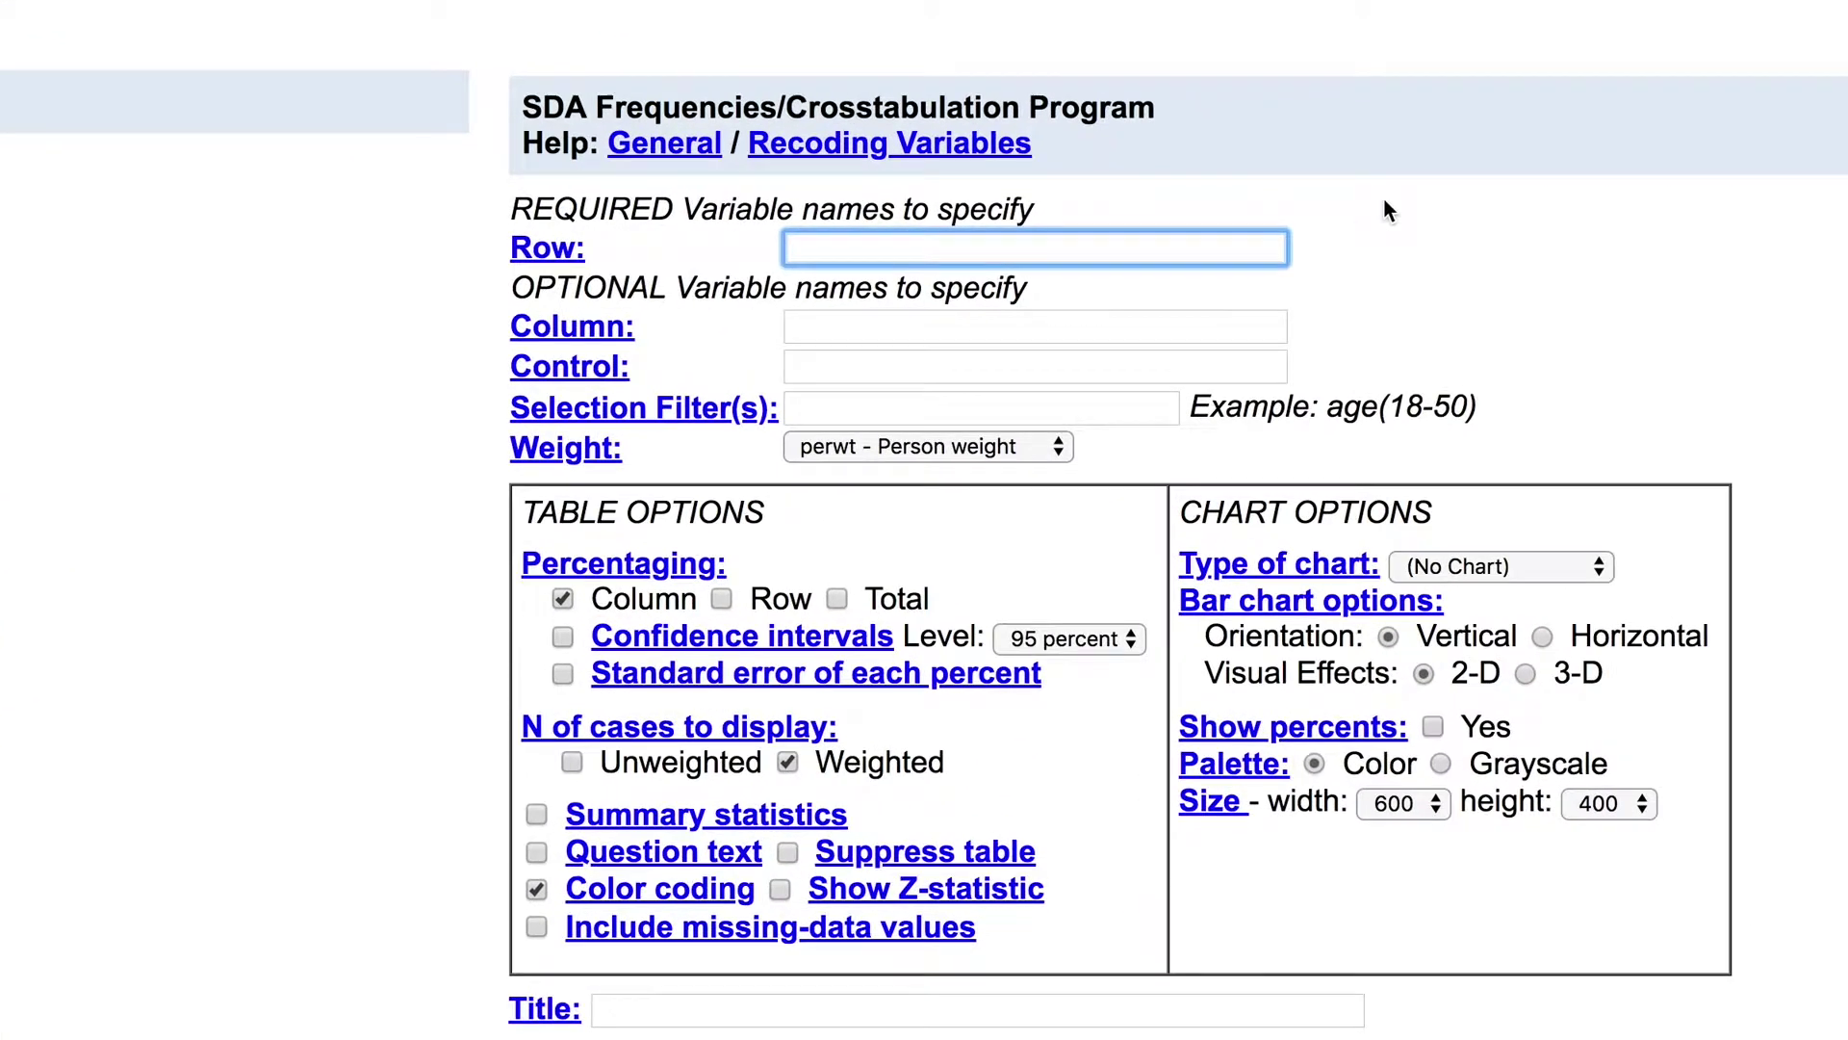
type("school")
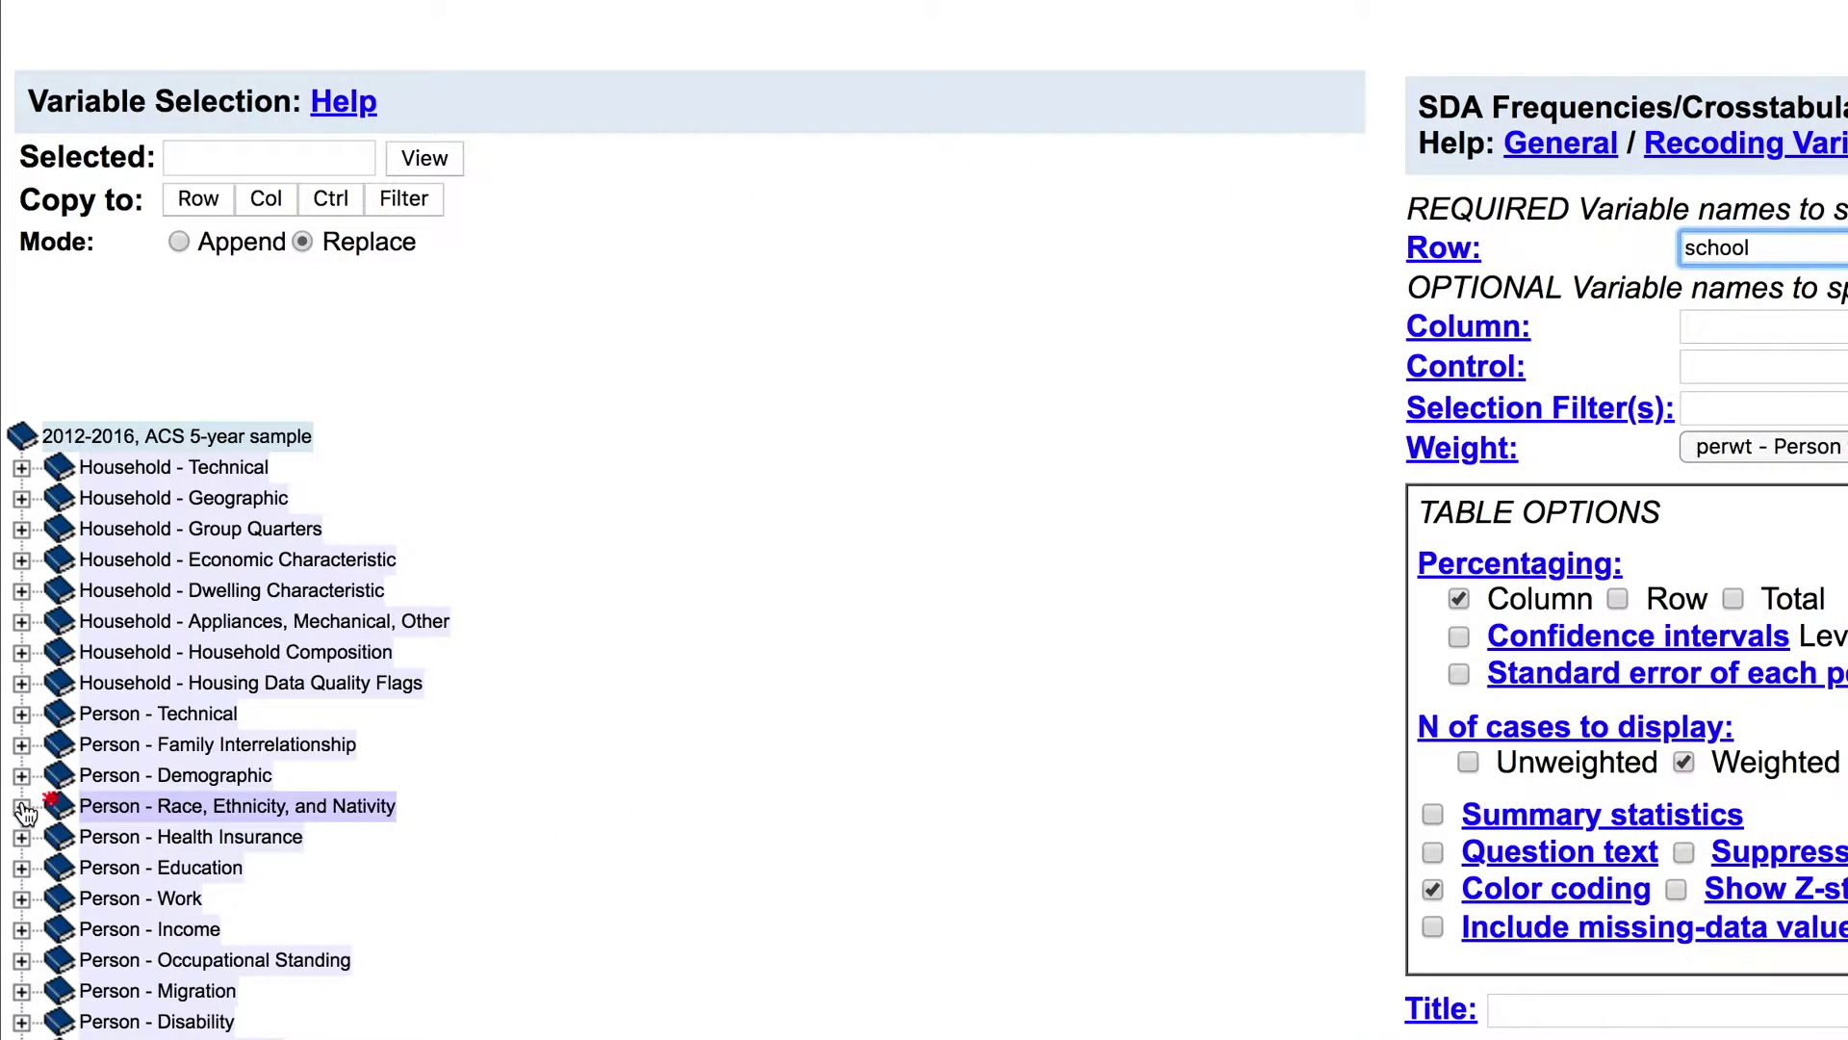
left_click(23, 807)
left_click(152, 839)
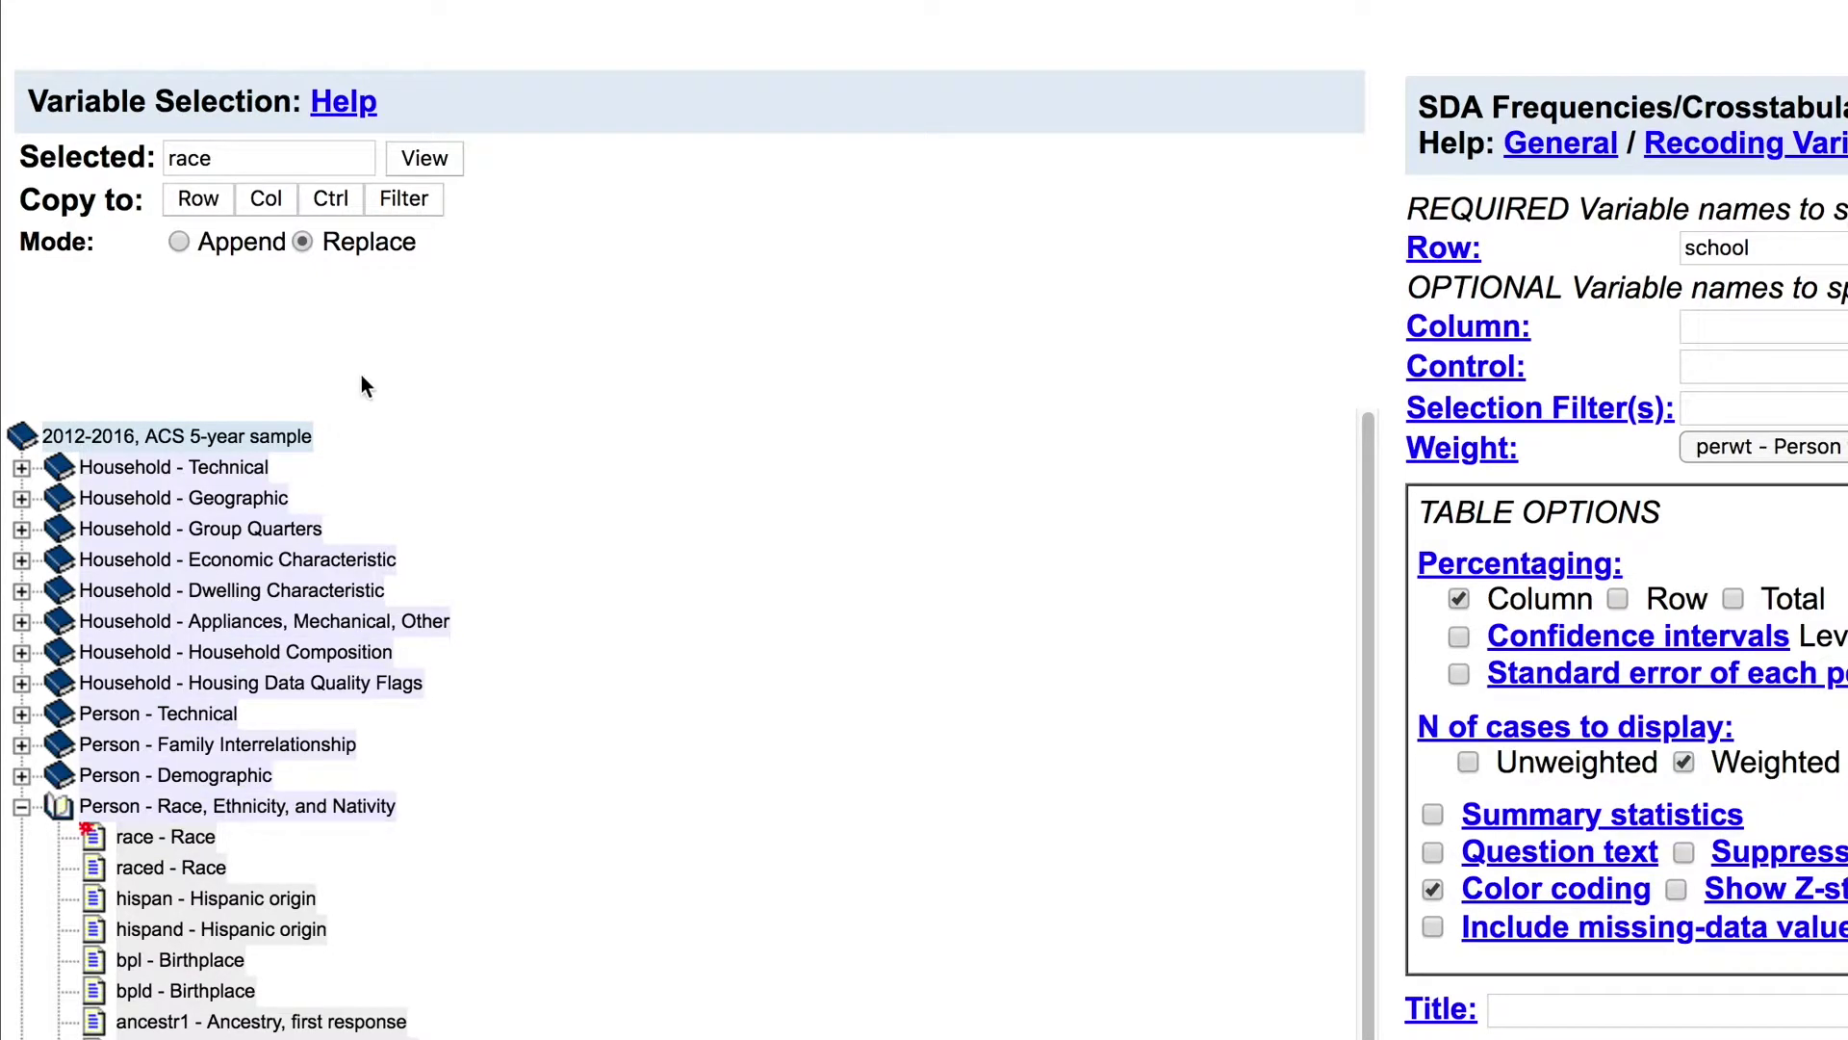
left_click(424, 158)
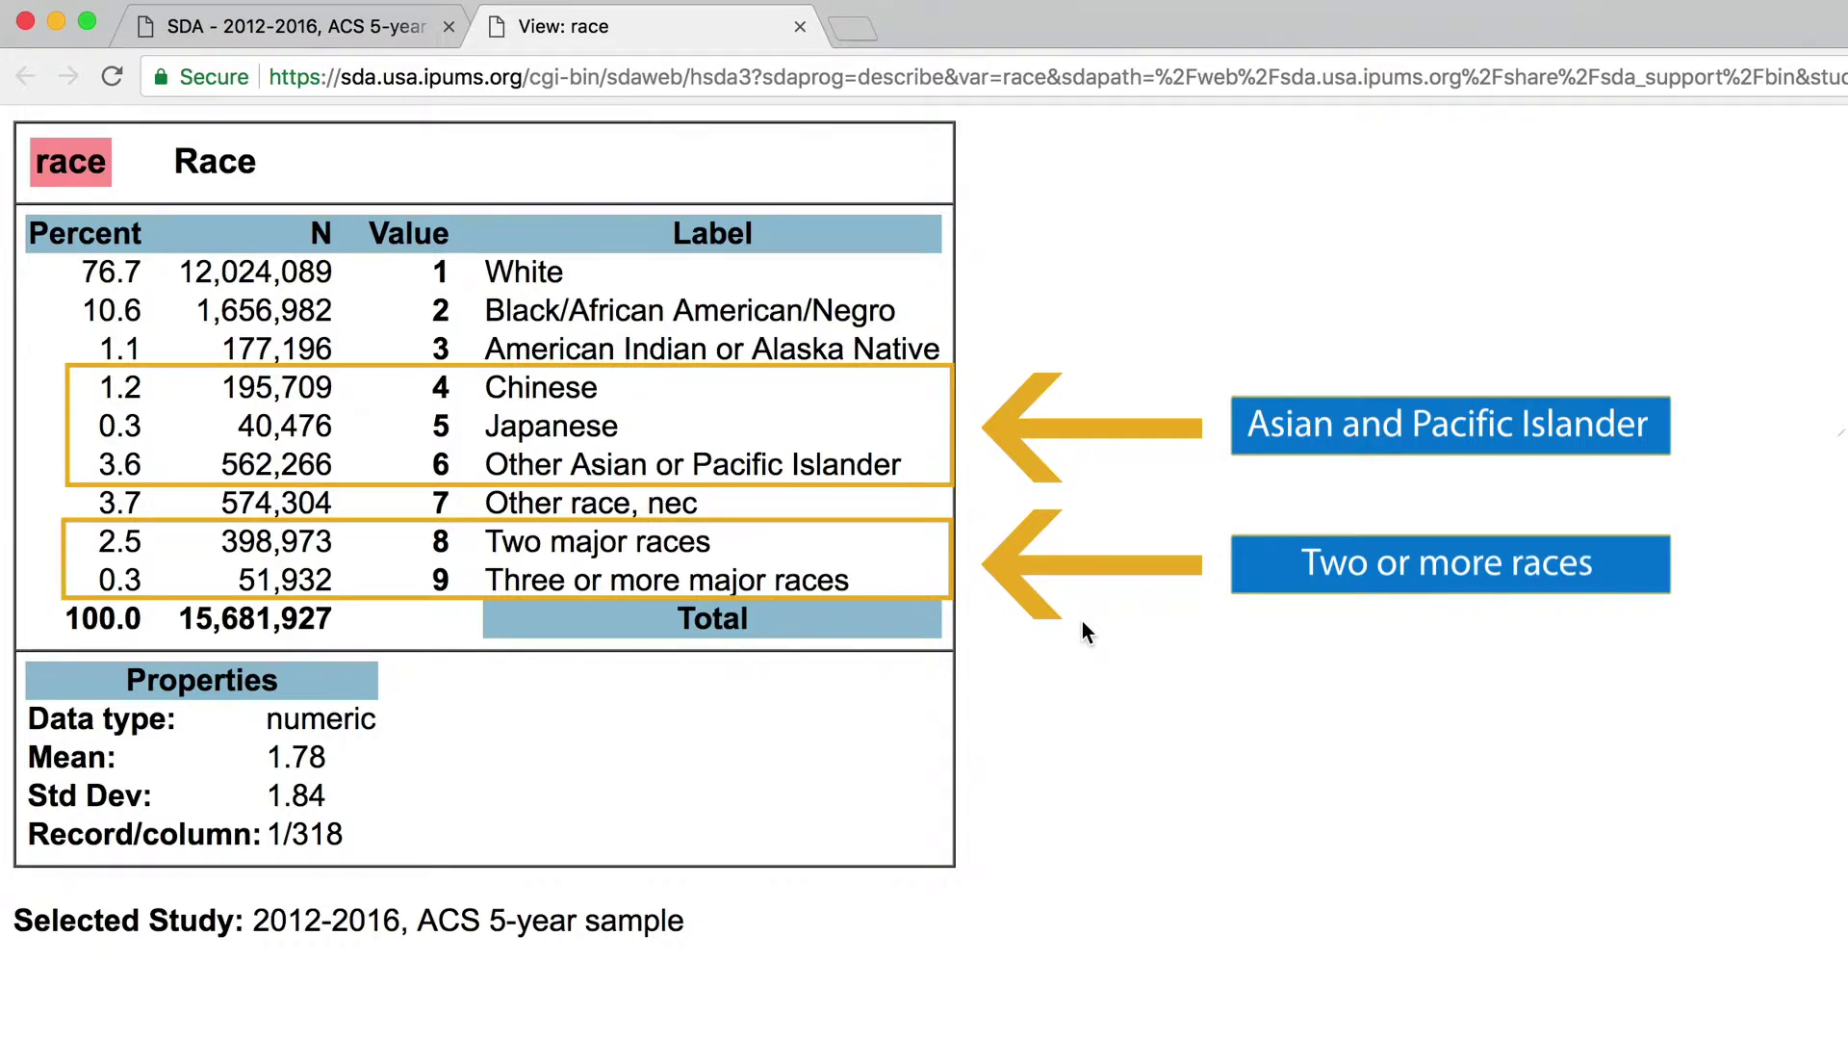
key("super+w")
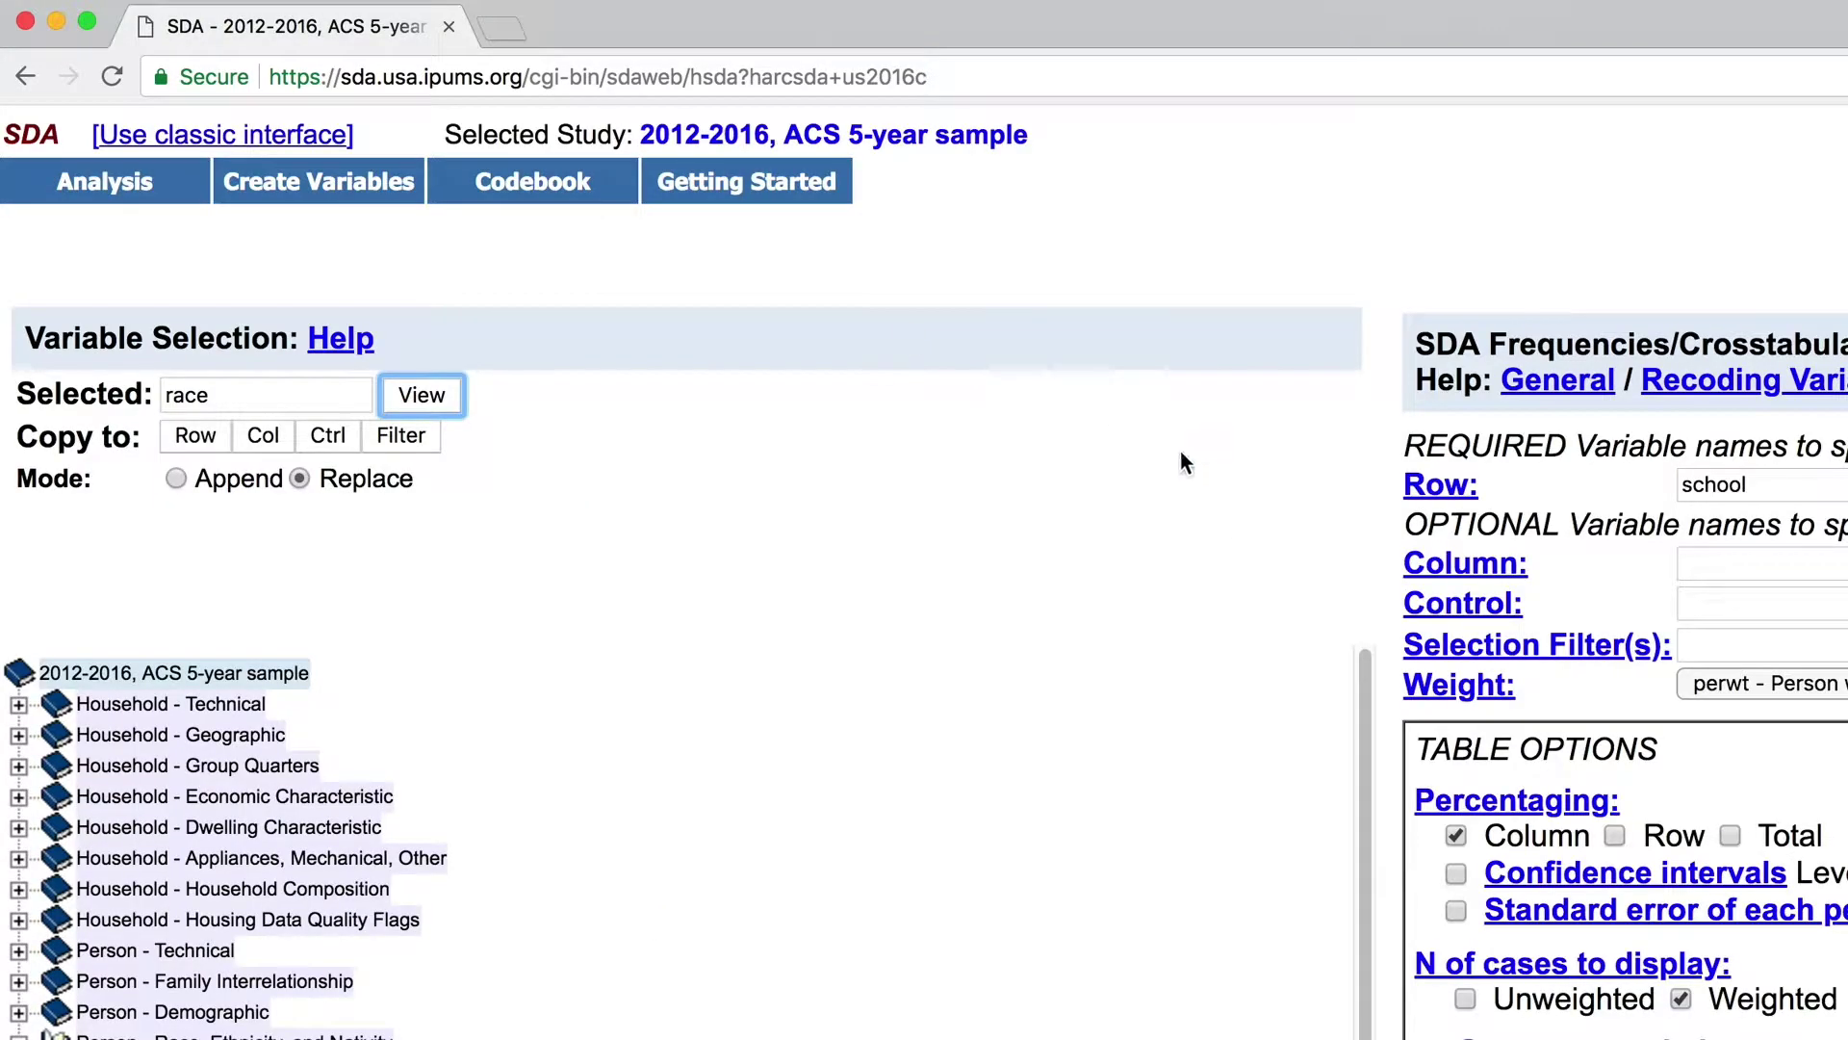
Start a race recode in the Column field: 1 'White', 2 'Black or African American', 3 'American Indian or Alaska Native'.
left_click(1725, 558)
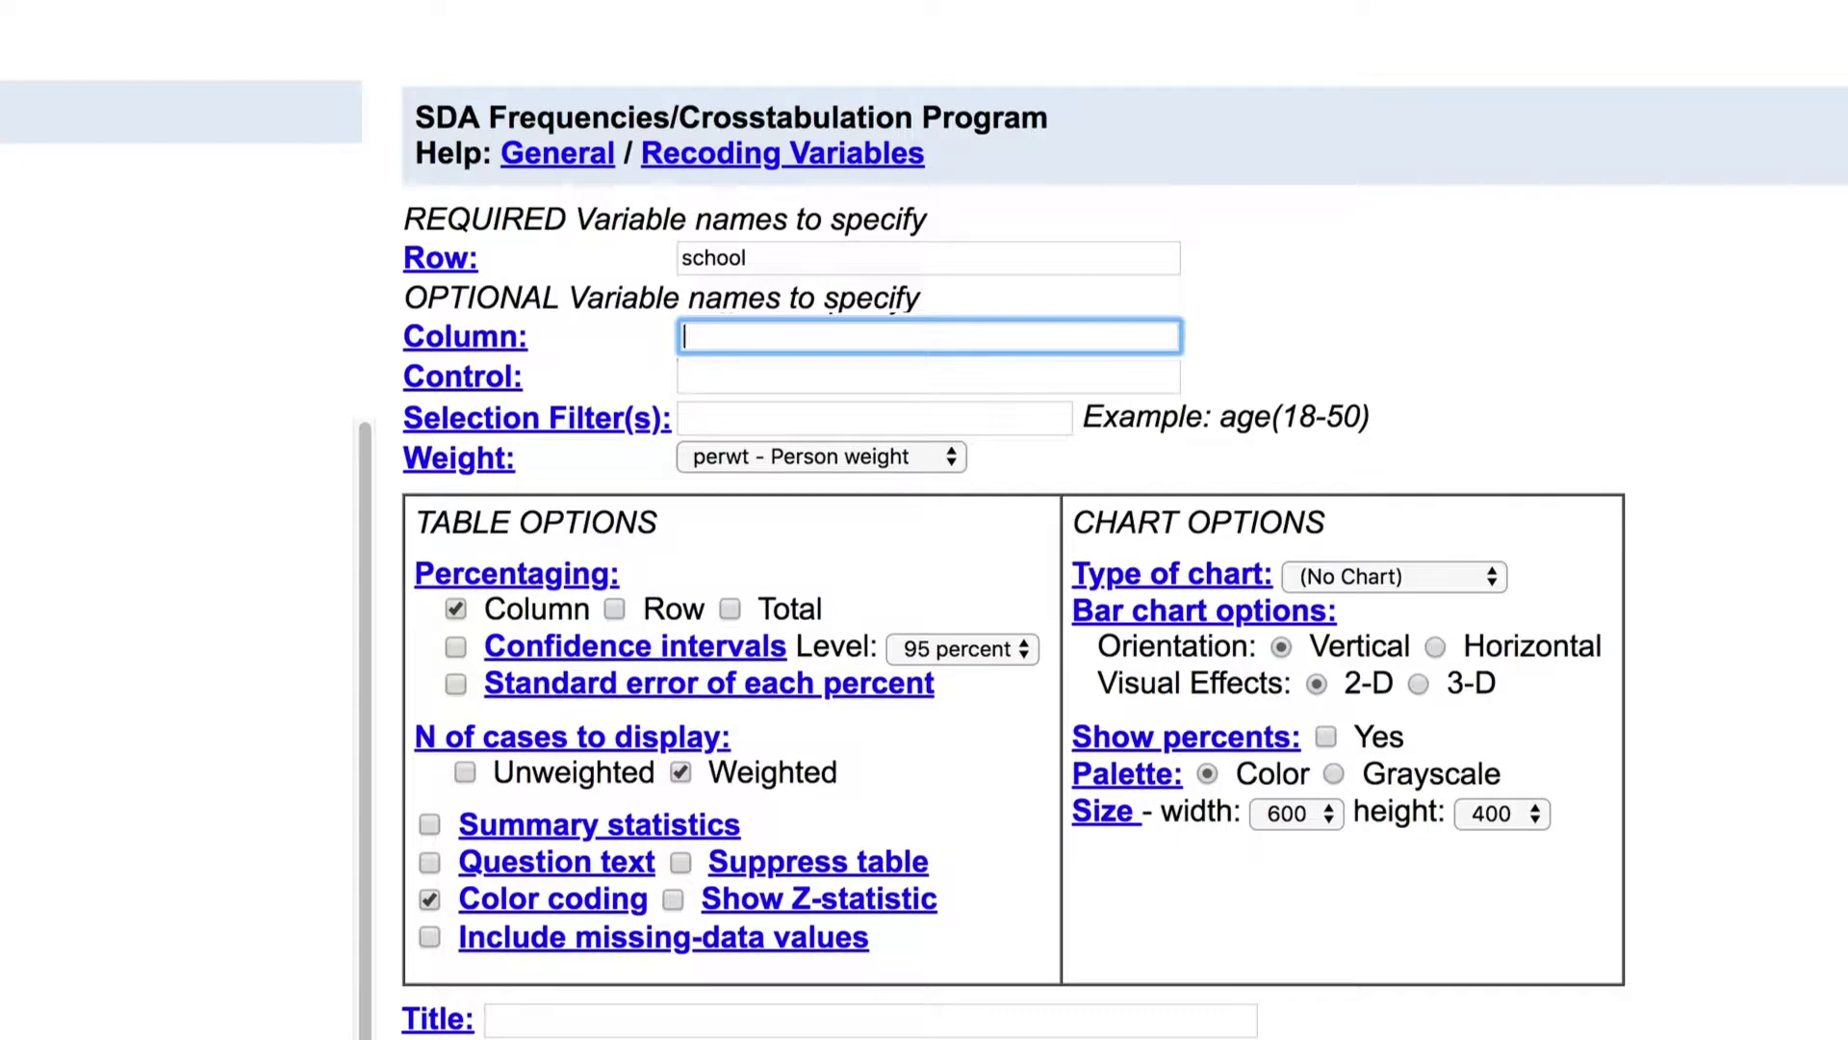
type("race(r: 1")
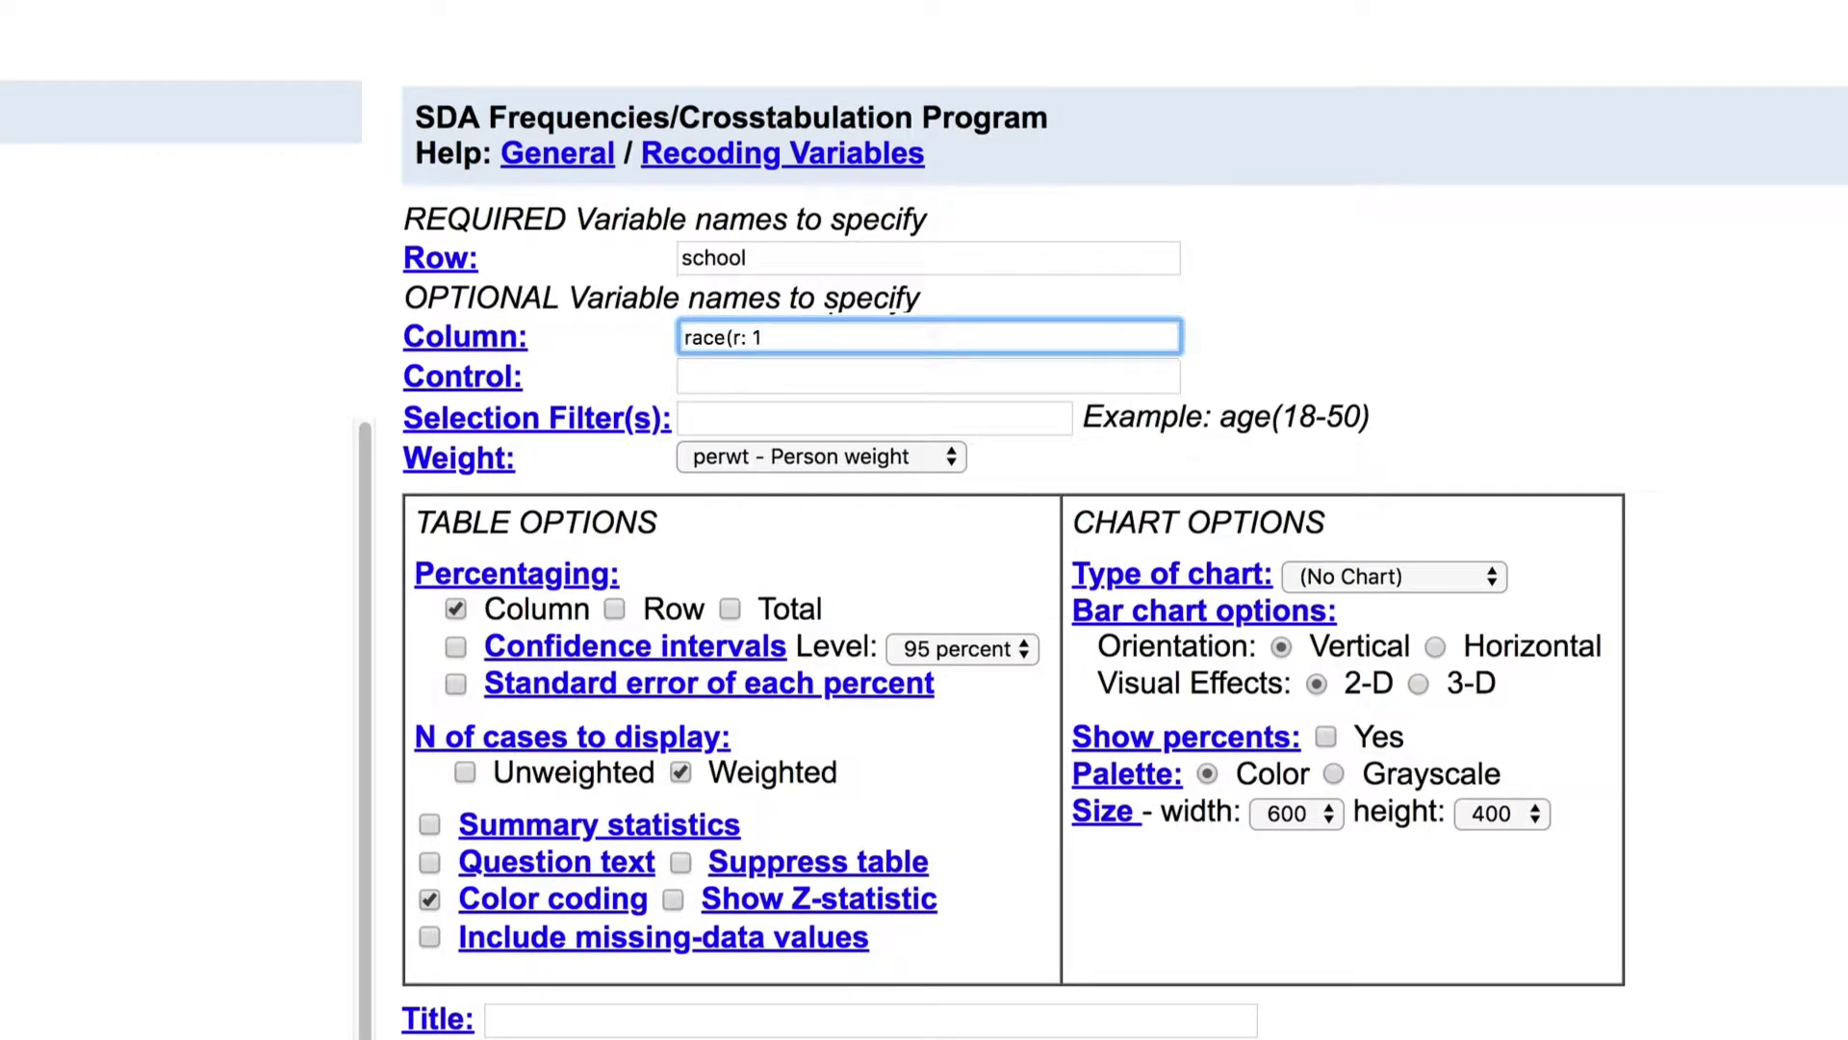
type(" \"White\"; 2 \"Black or")
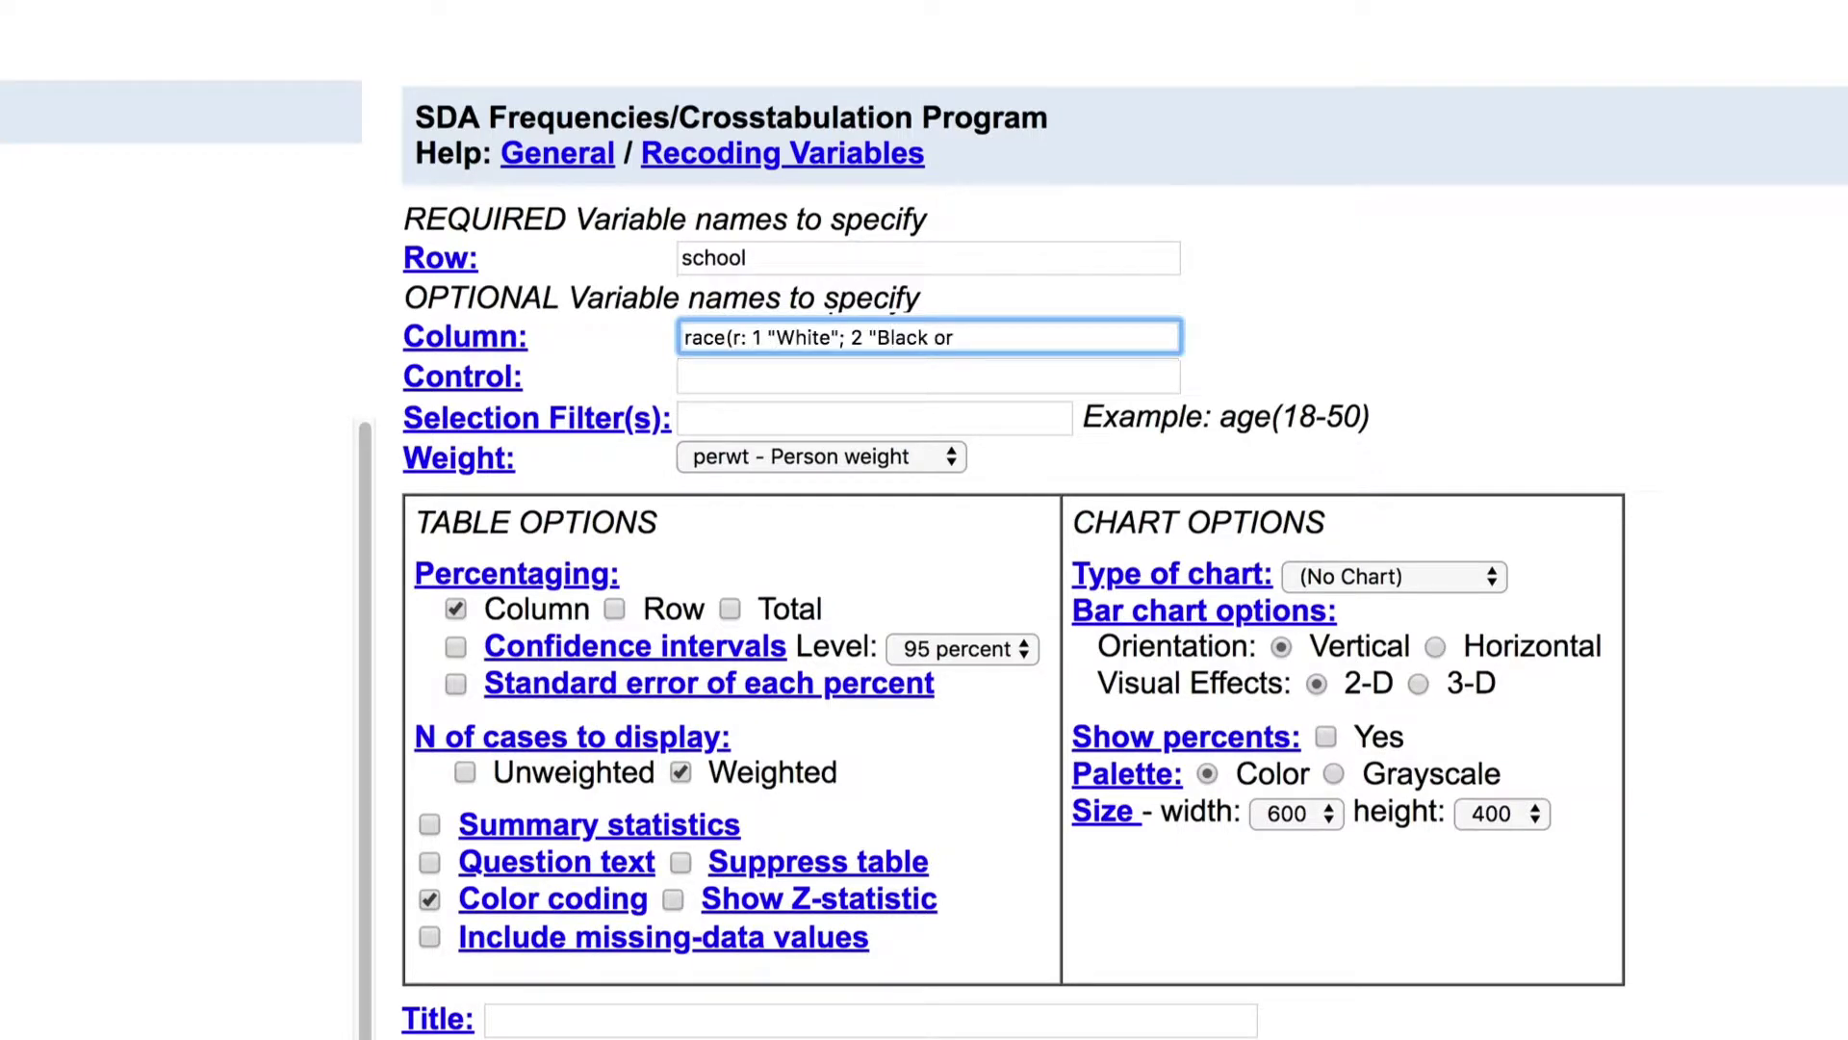
type(" African American\"; 3")
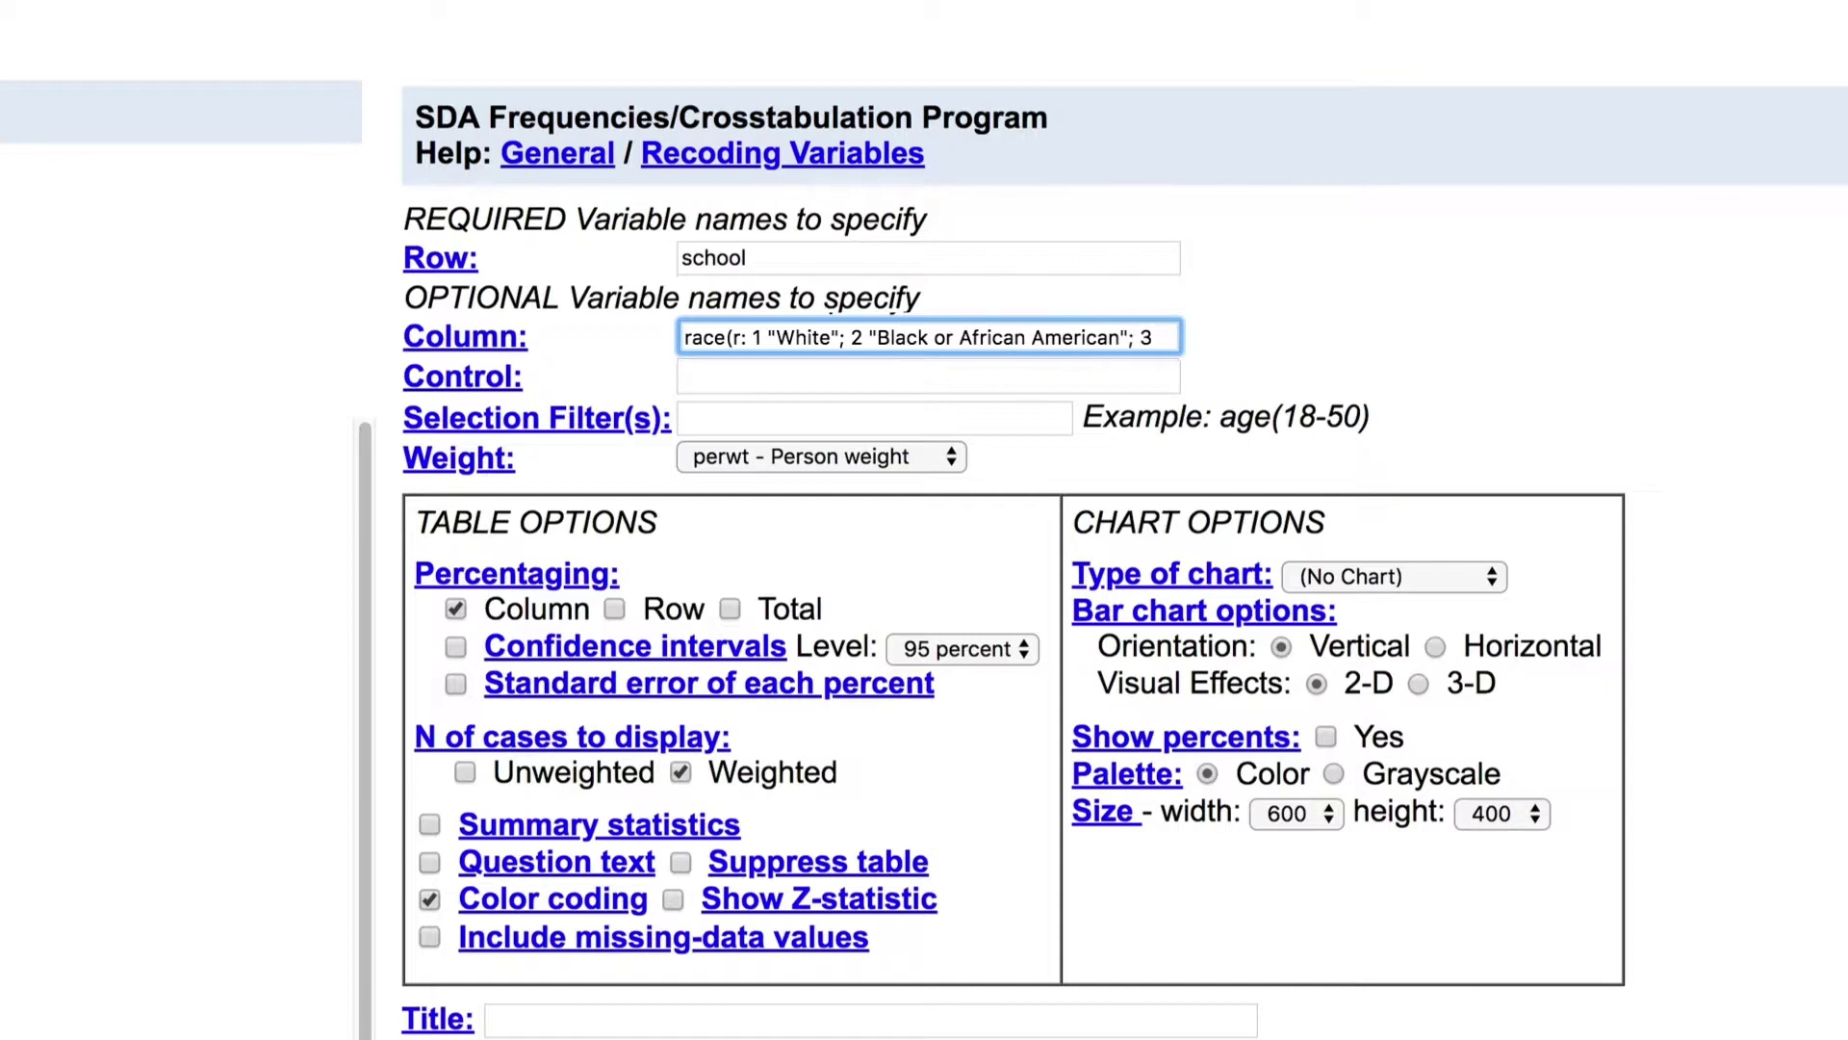
type(" \"American Indian or Ala")
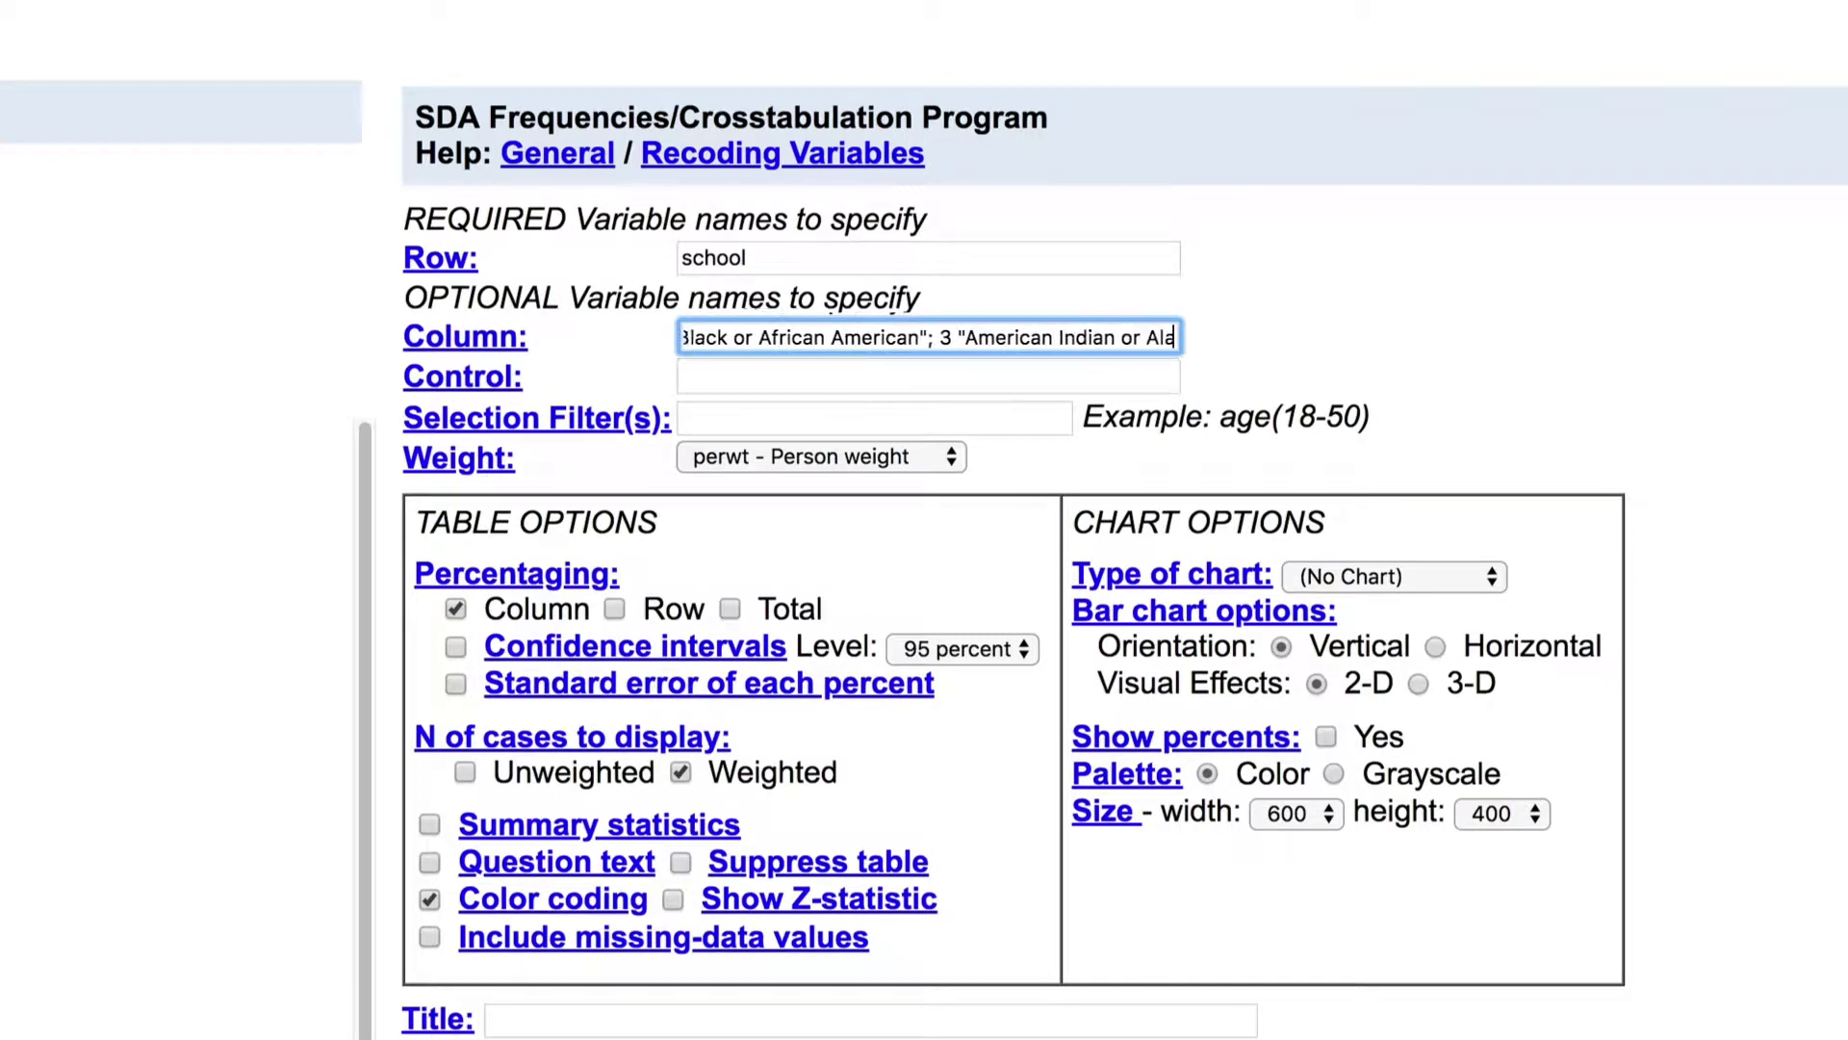
type("ska Native\"; 4-6 \"Asi")
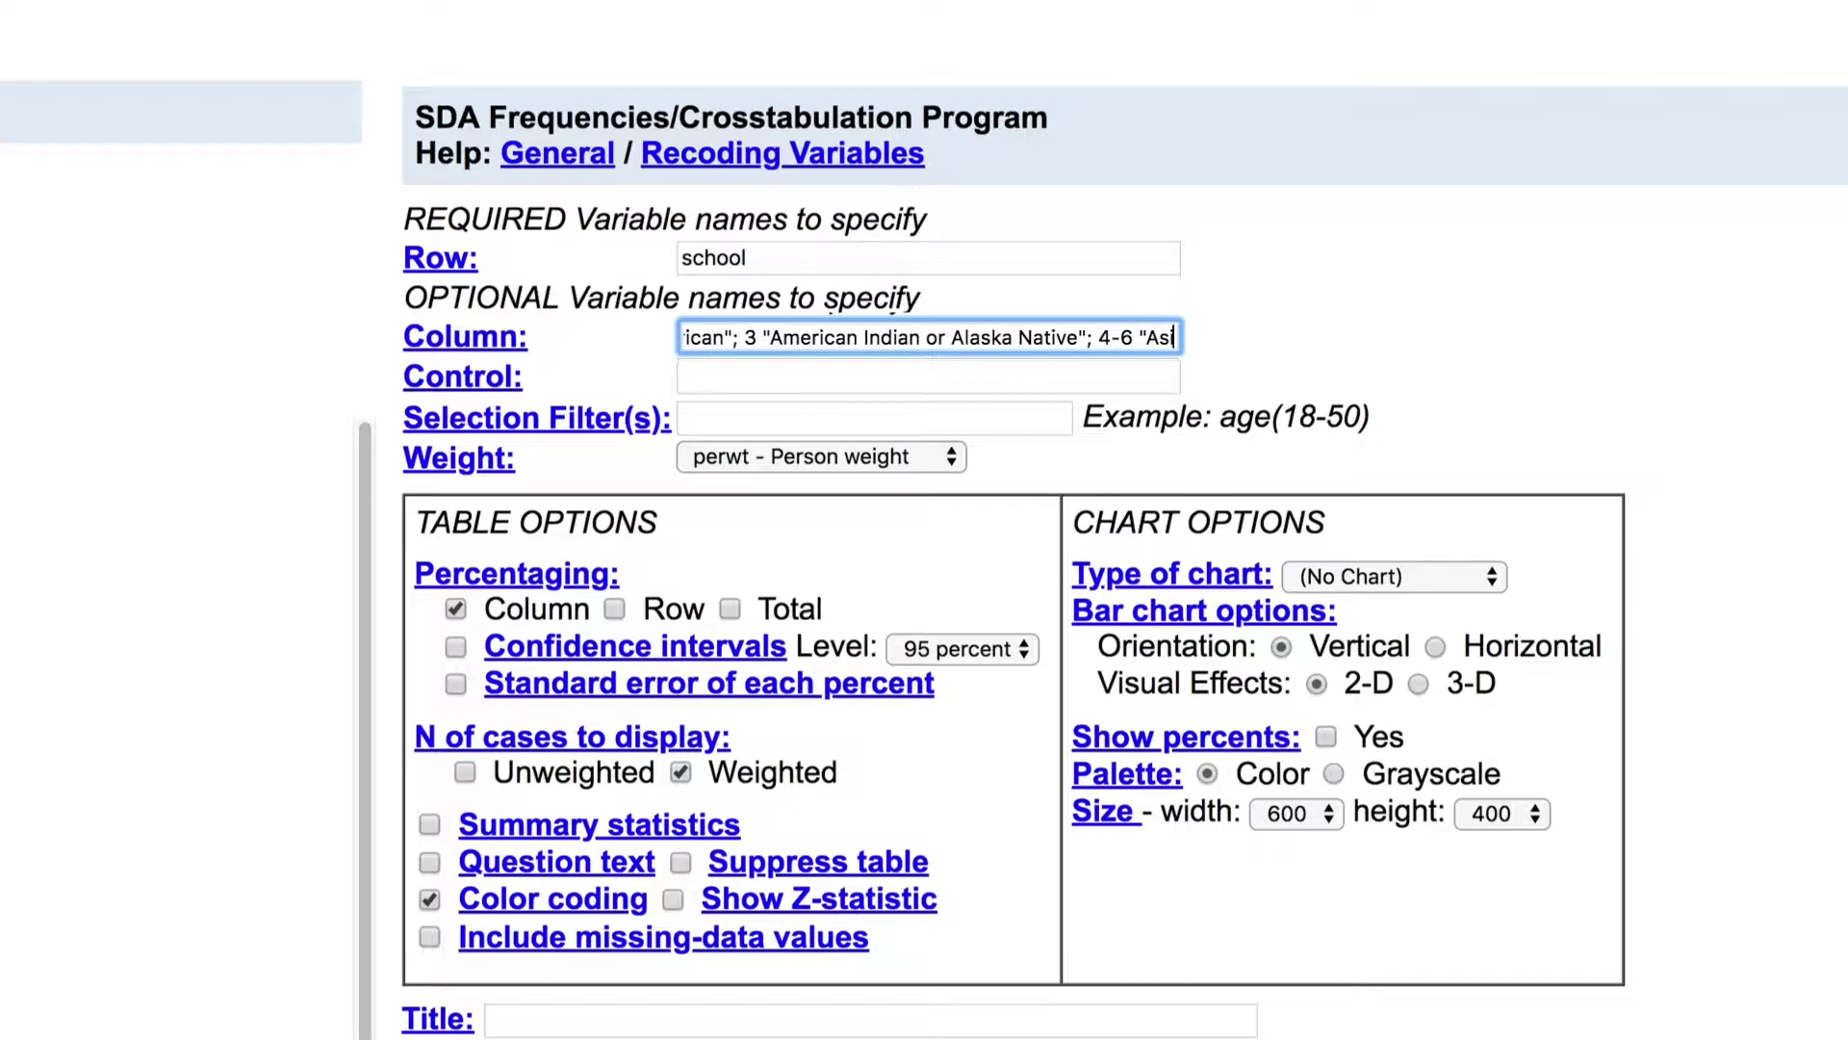
type("an and Pacific Island")
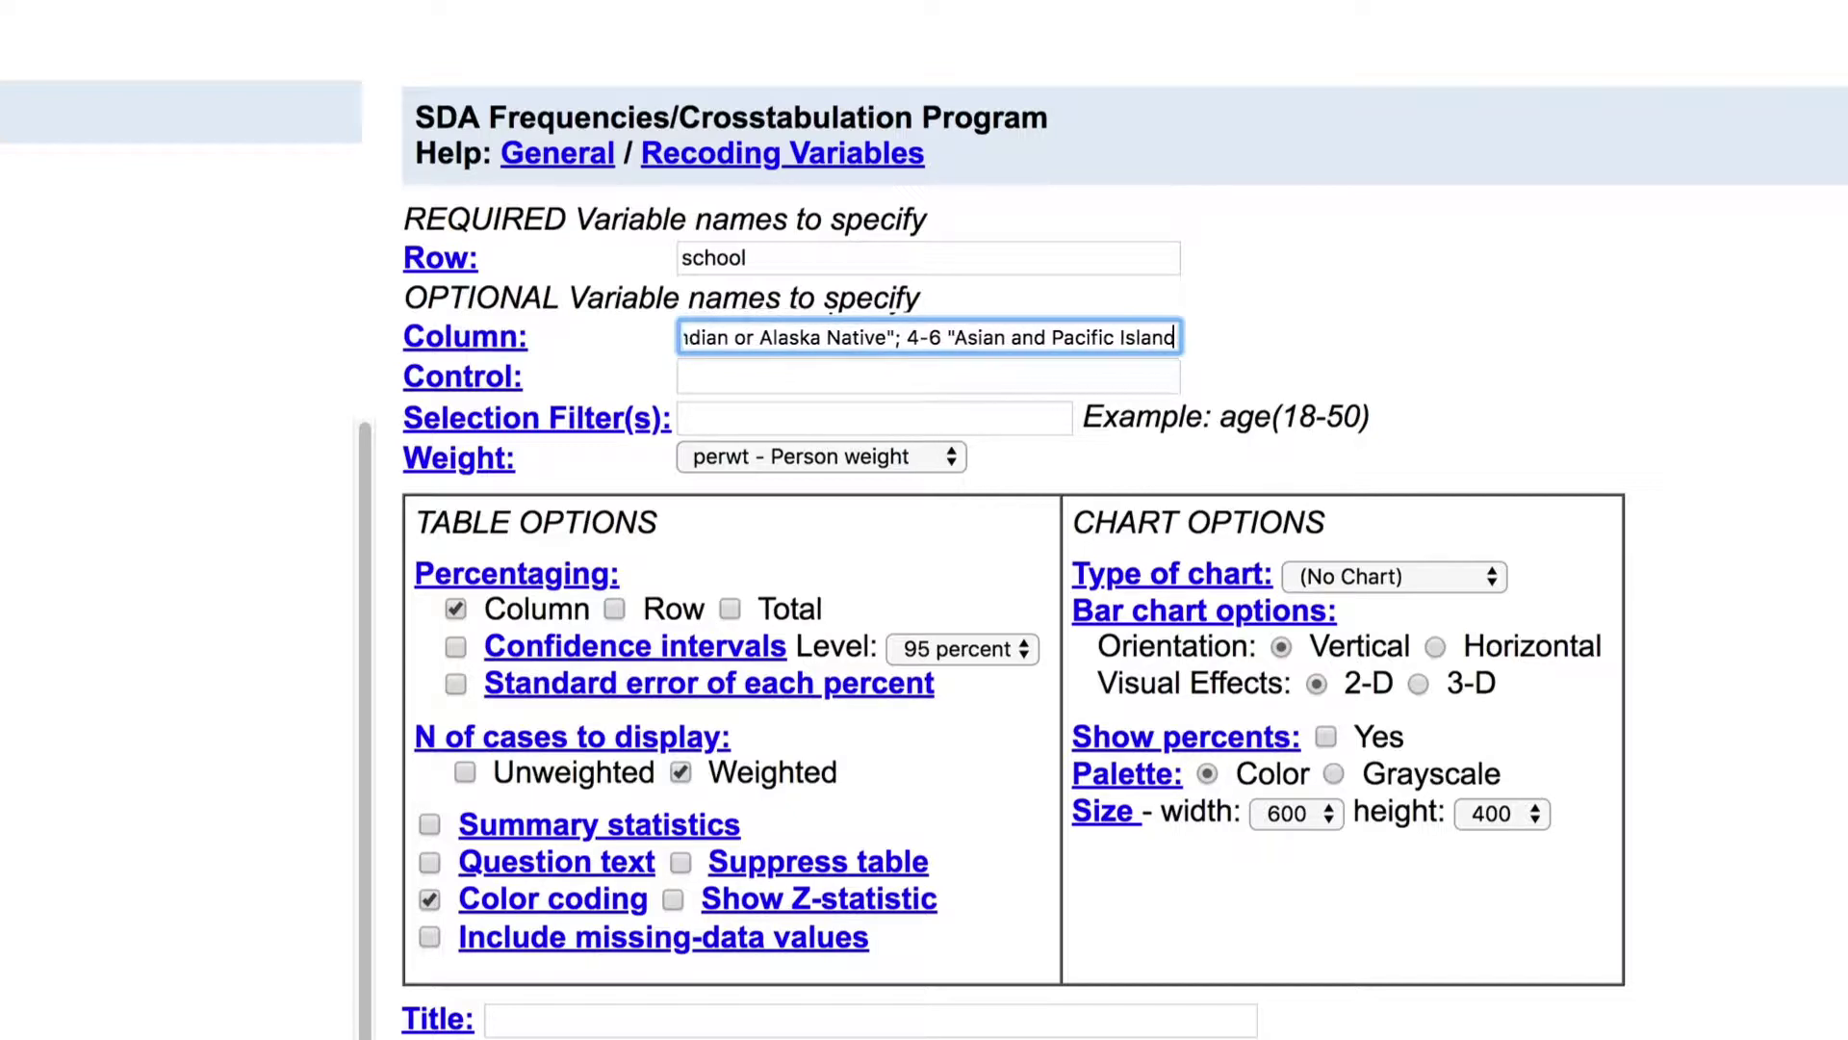
type("er\"; 7 \"Other\"; 8-9 \"Two or m")
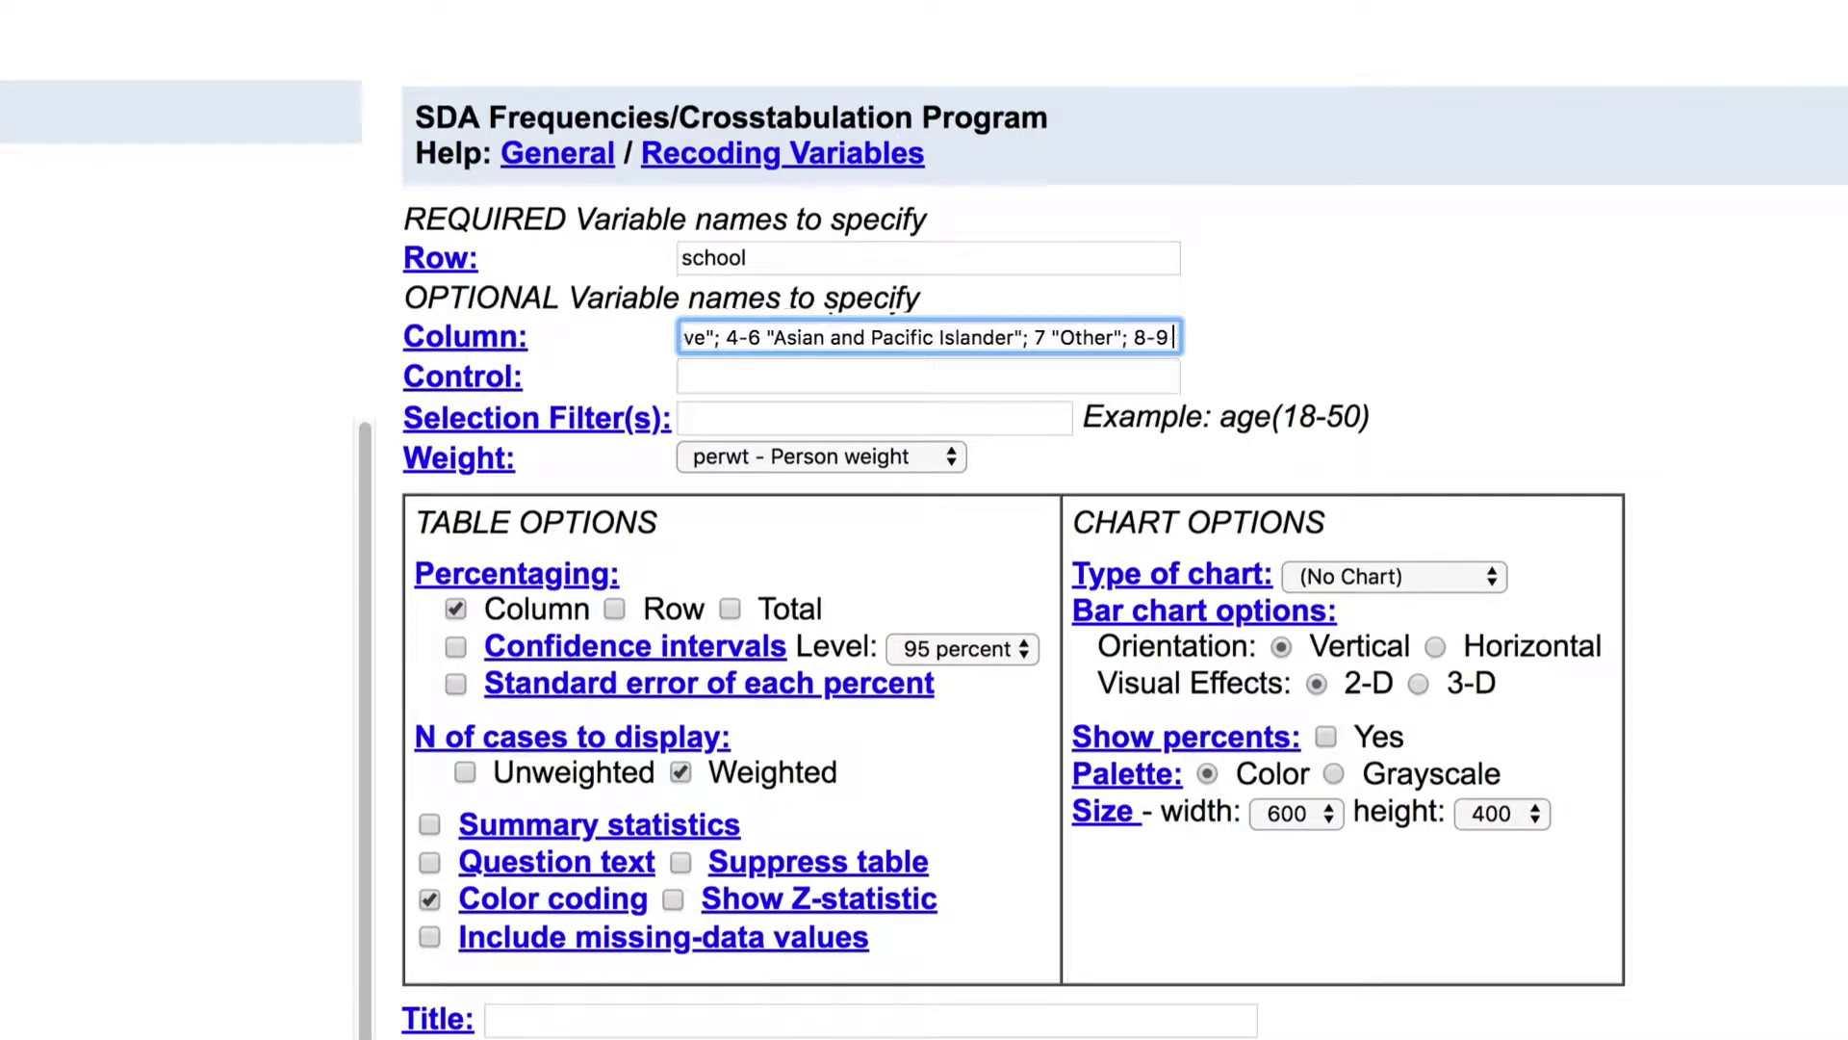
type("ore races\")")
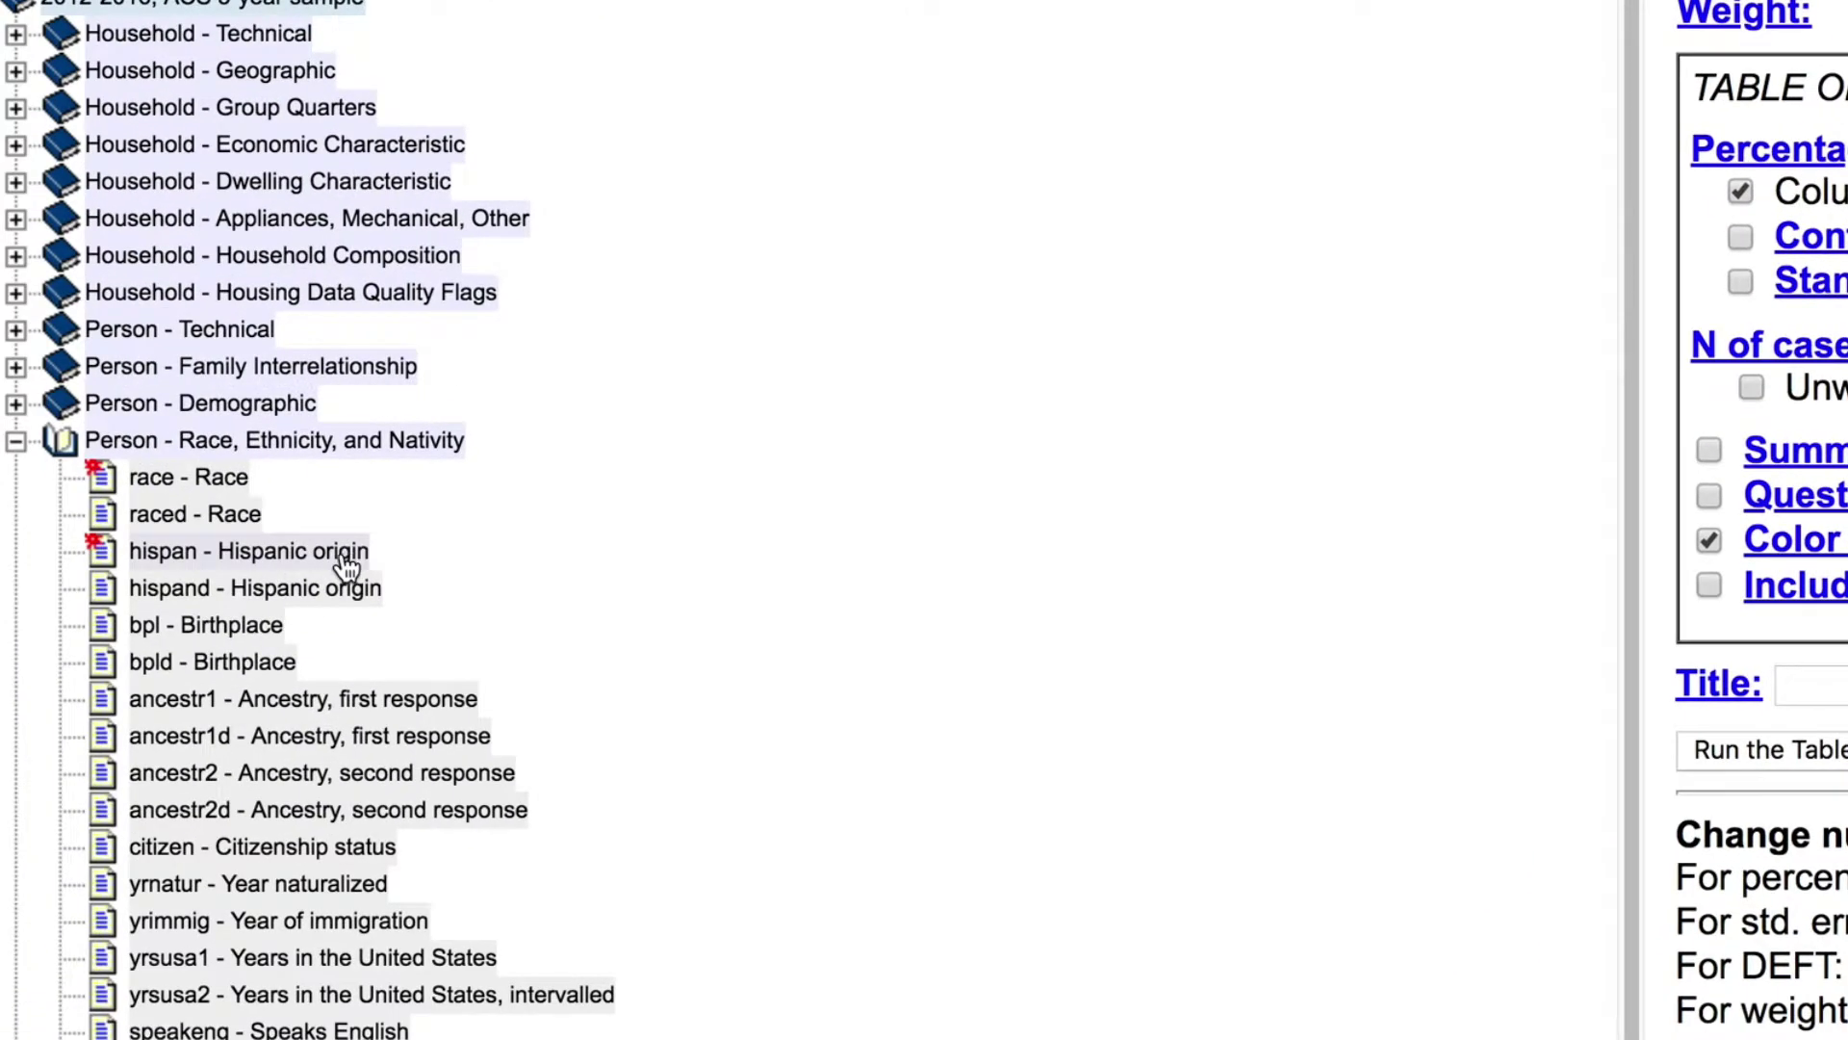
left_click(138, 624)
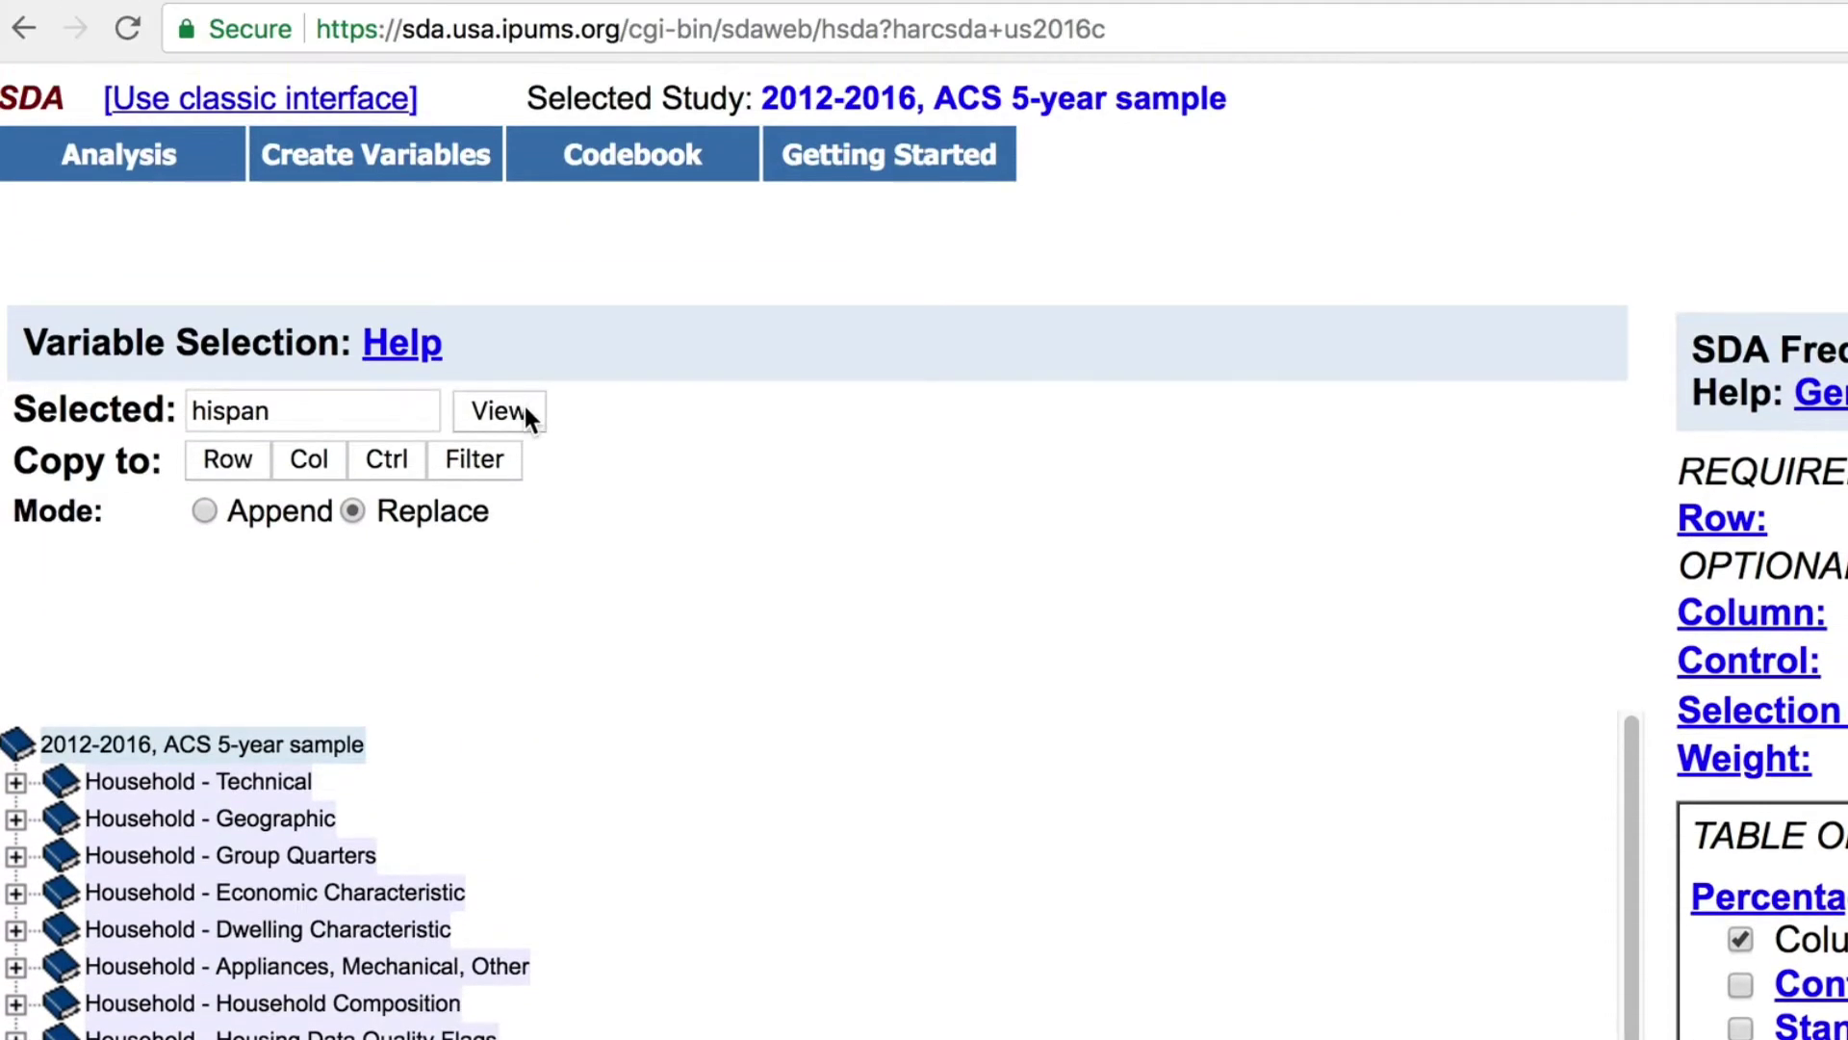
left_click(524, 412)
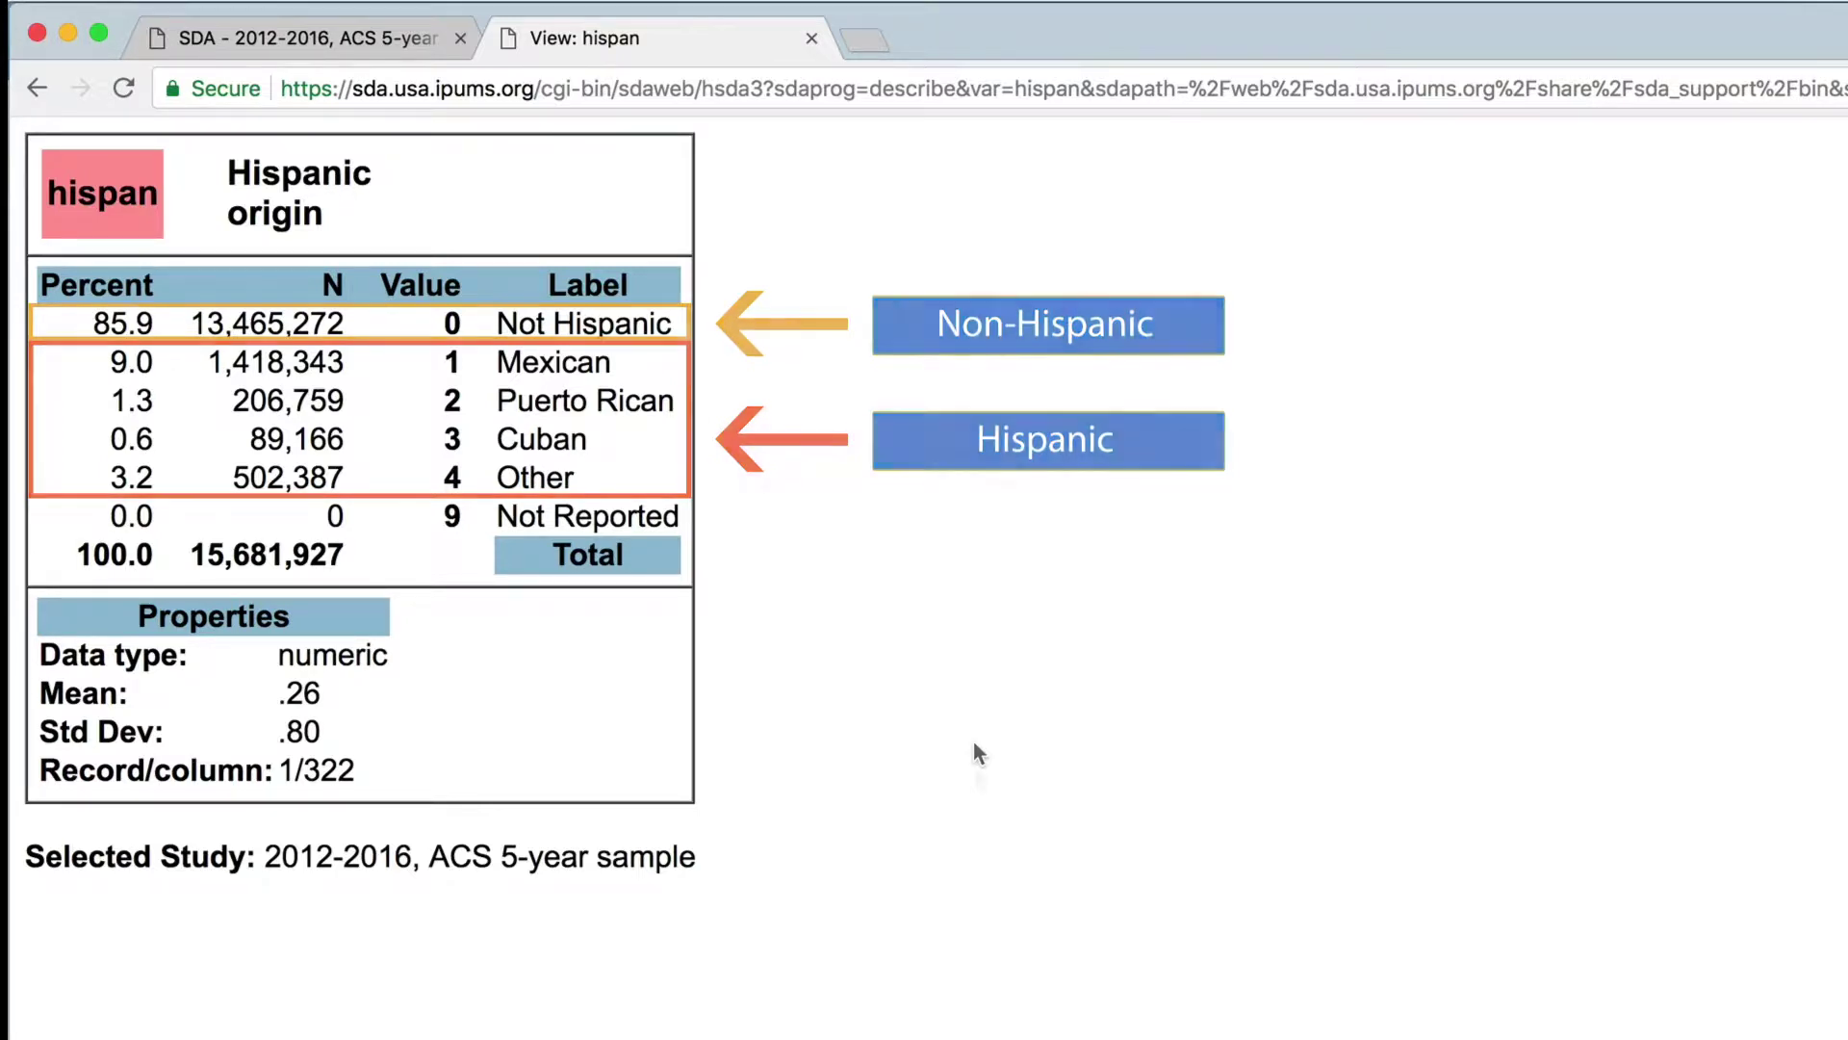
left_click(811, 39)
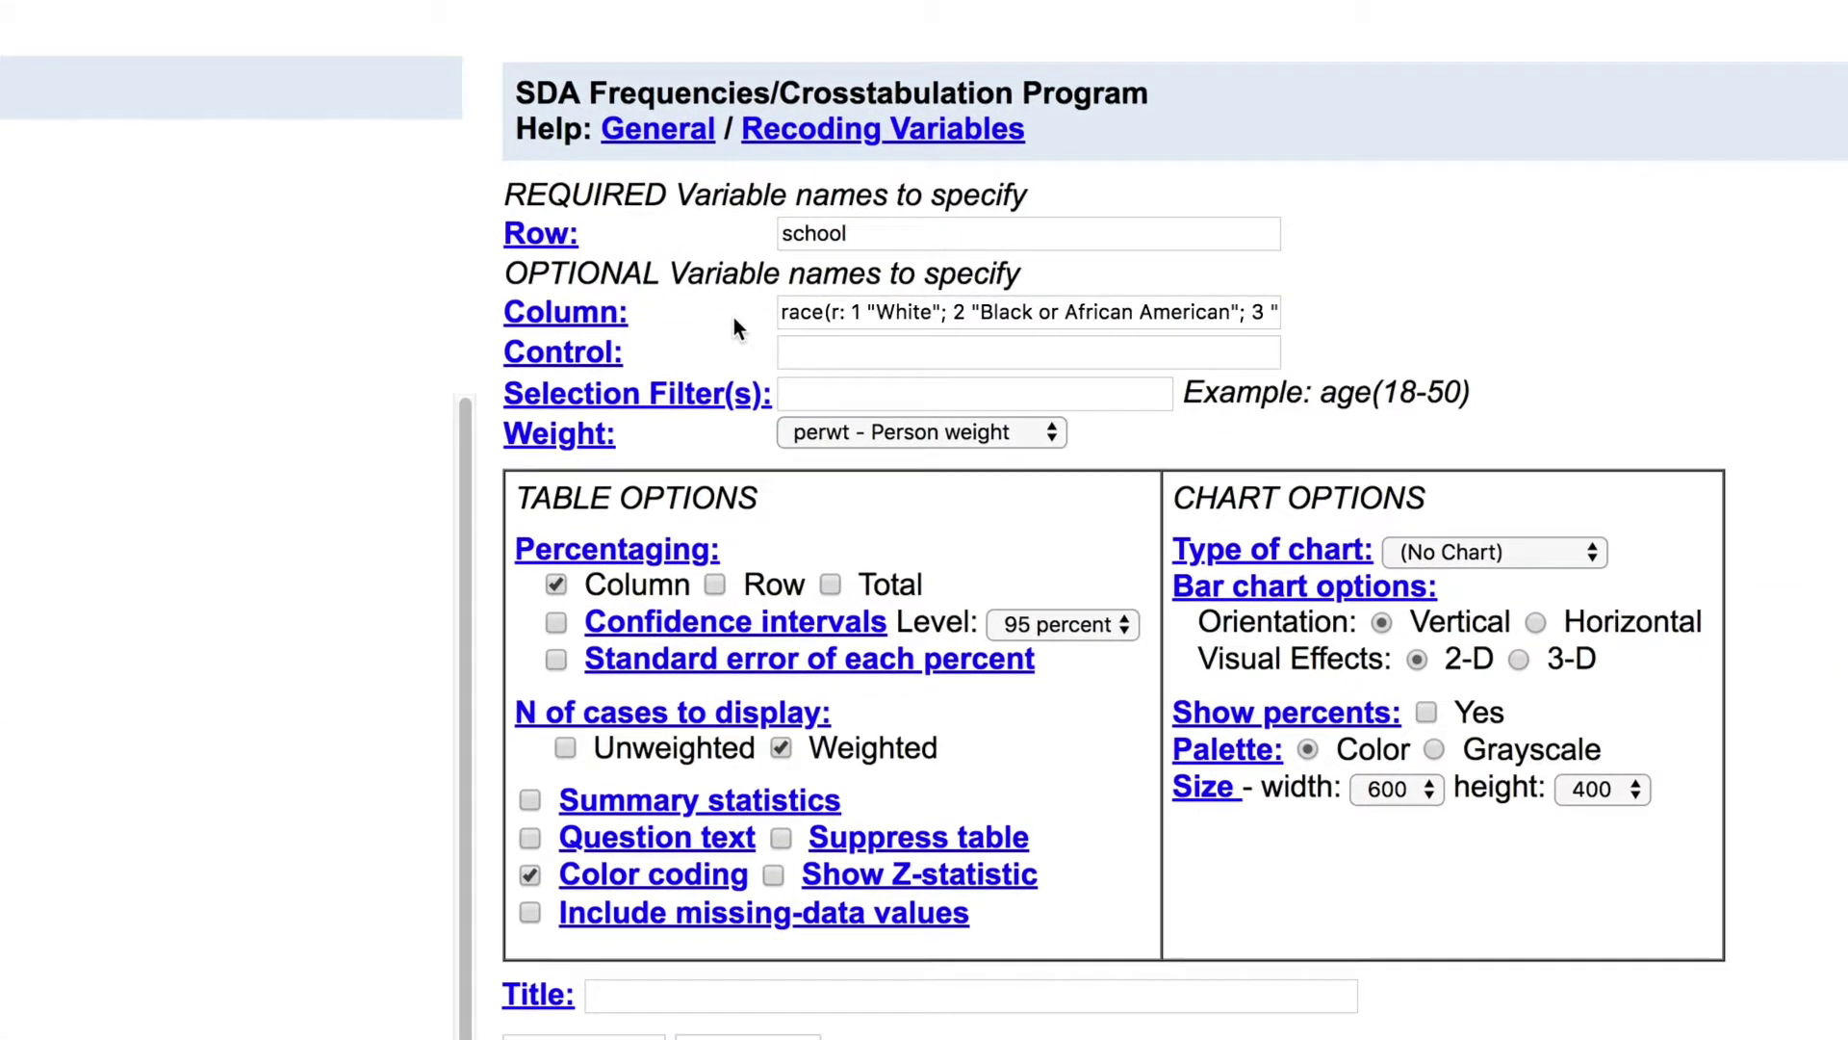
Set the control to hispan recoded 0 'Non-Hispanic' and 1-4 'Hispanic', filtered to age(3-4).
left_click(1730, 616)
type("hi")
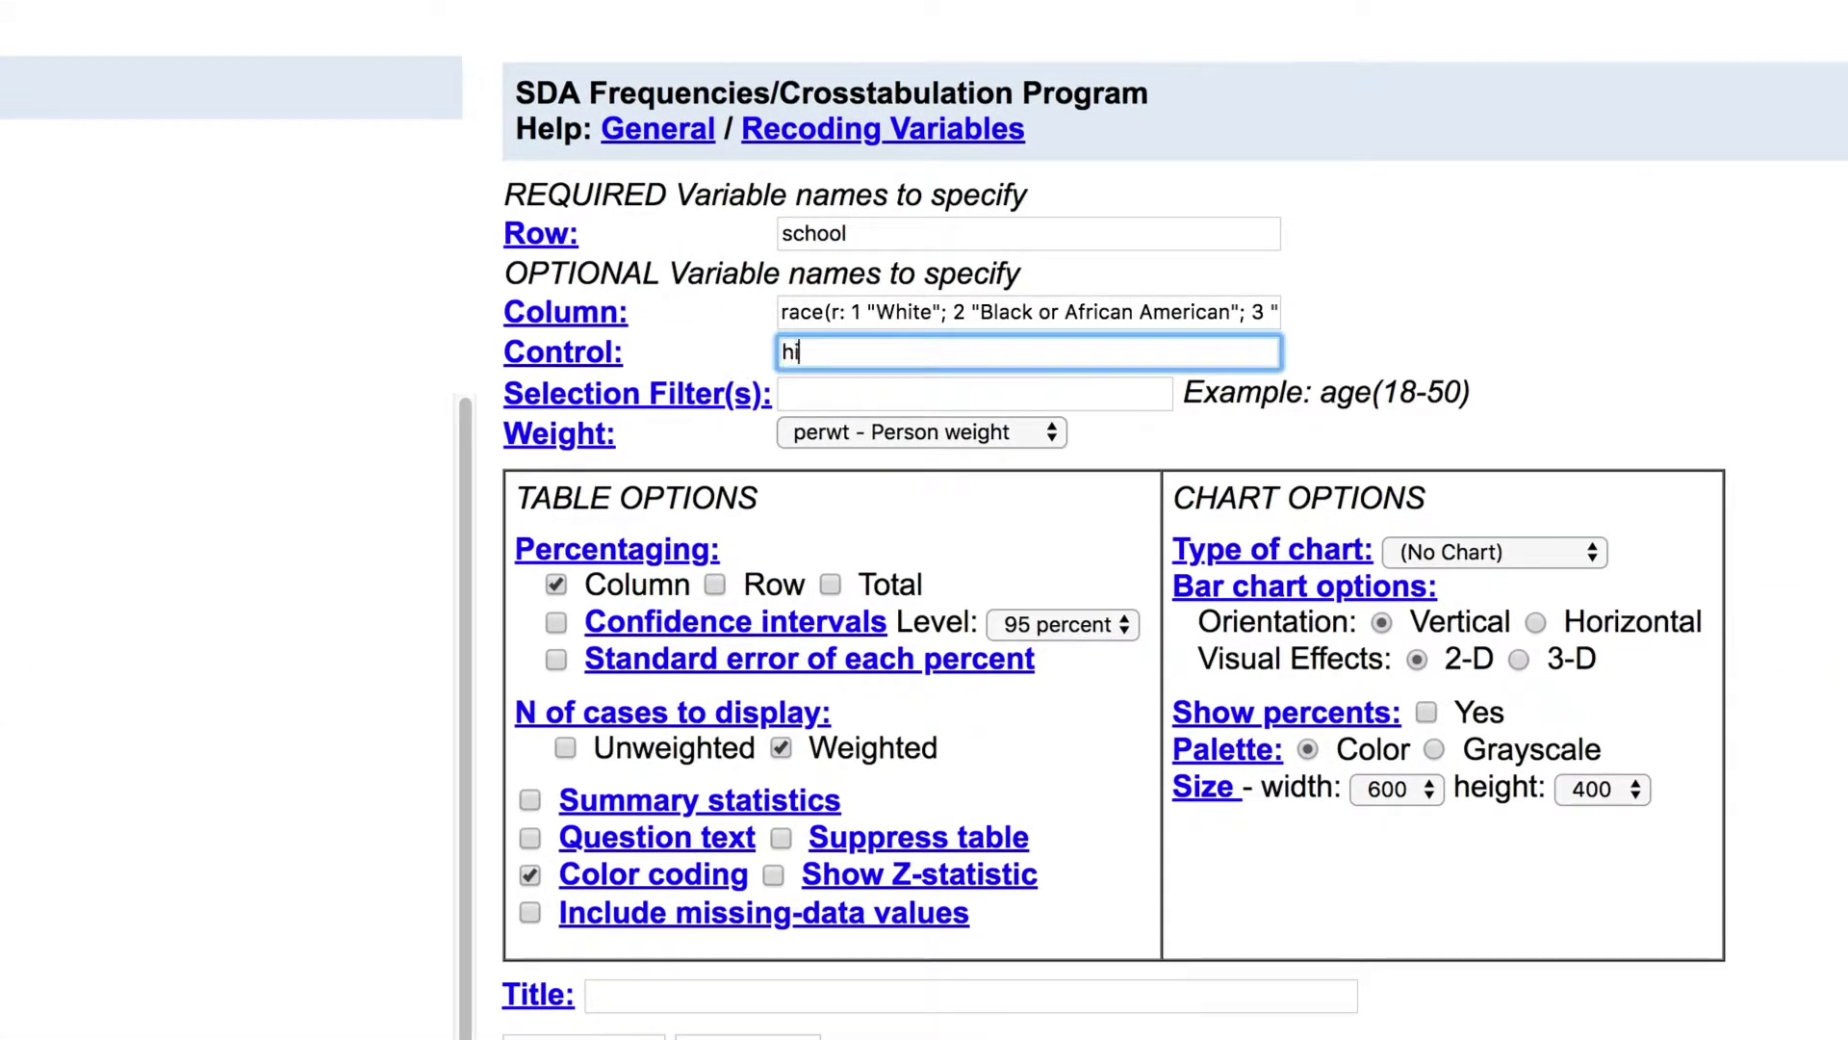
type("span(r: 0 \"Non-")
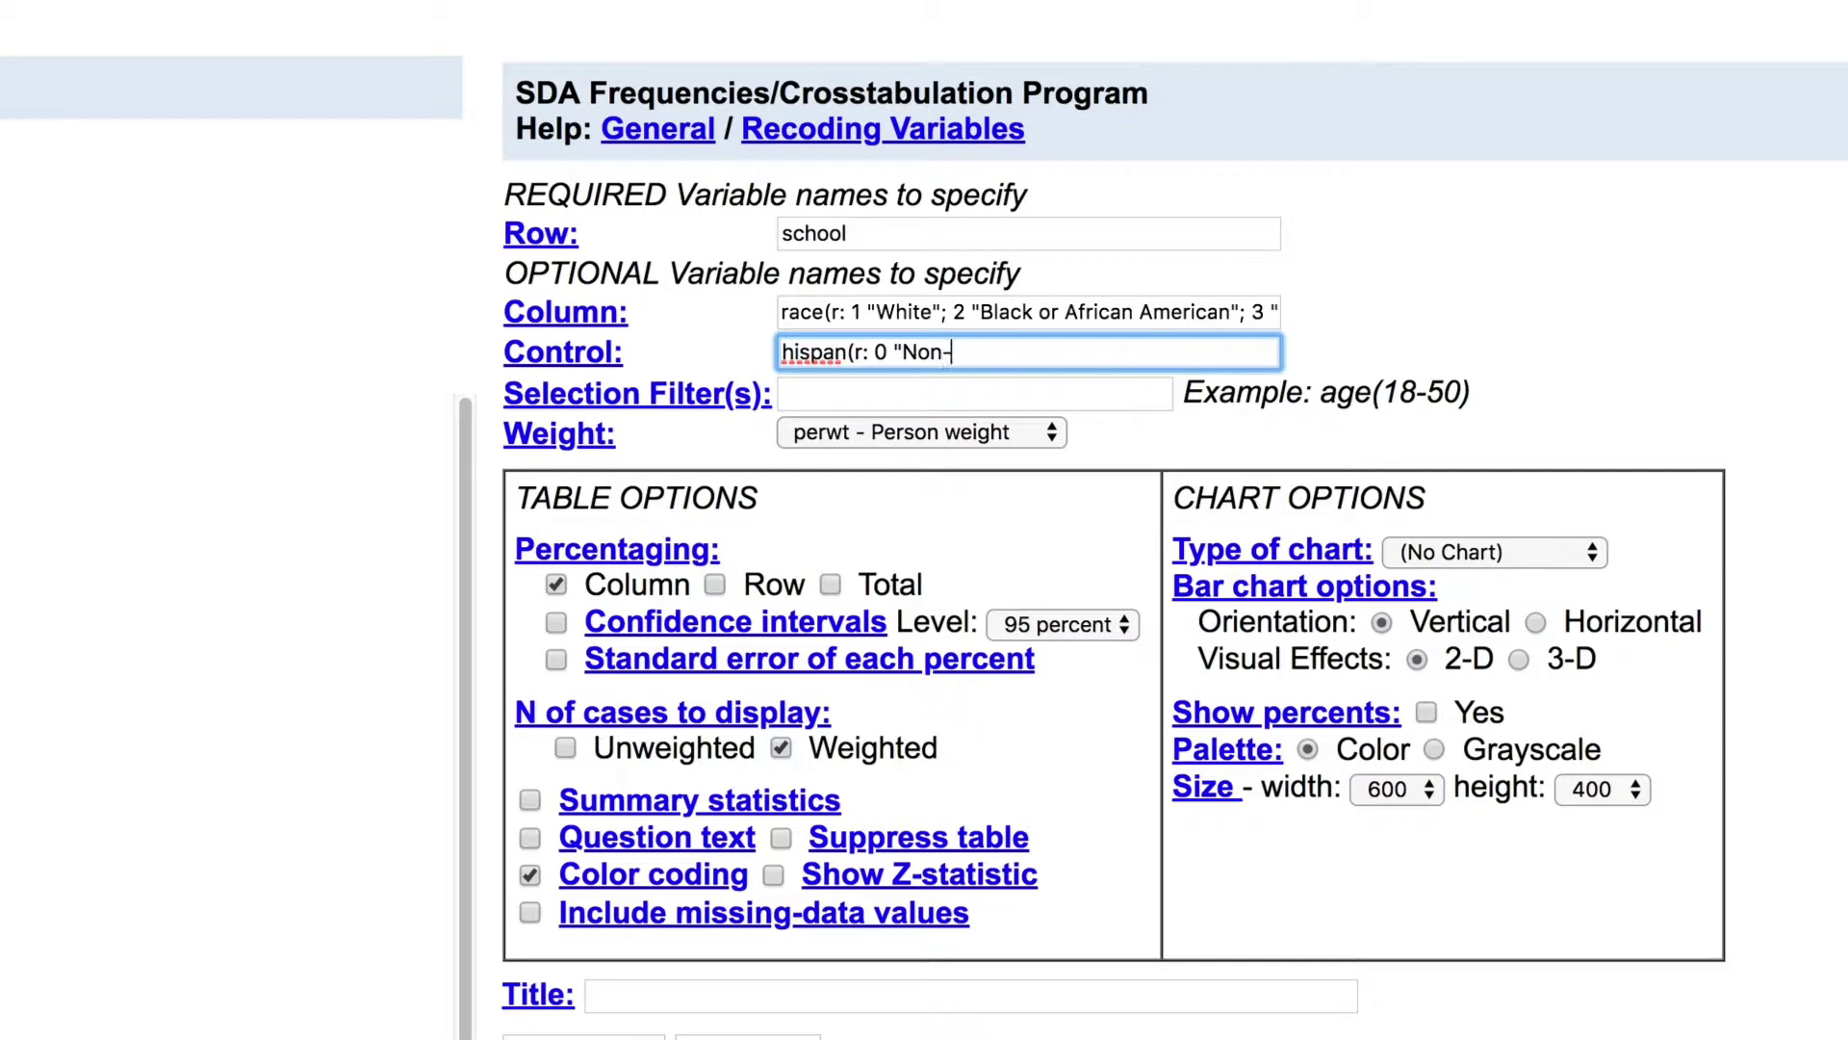
type("Hispanic\"; 1-4 \"Hispanic\"")
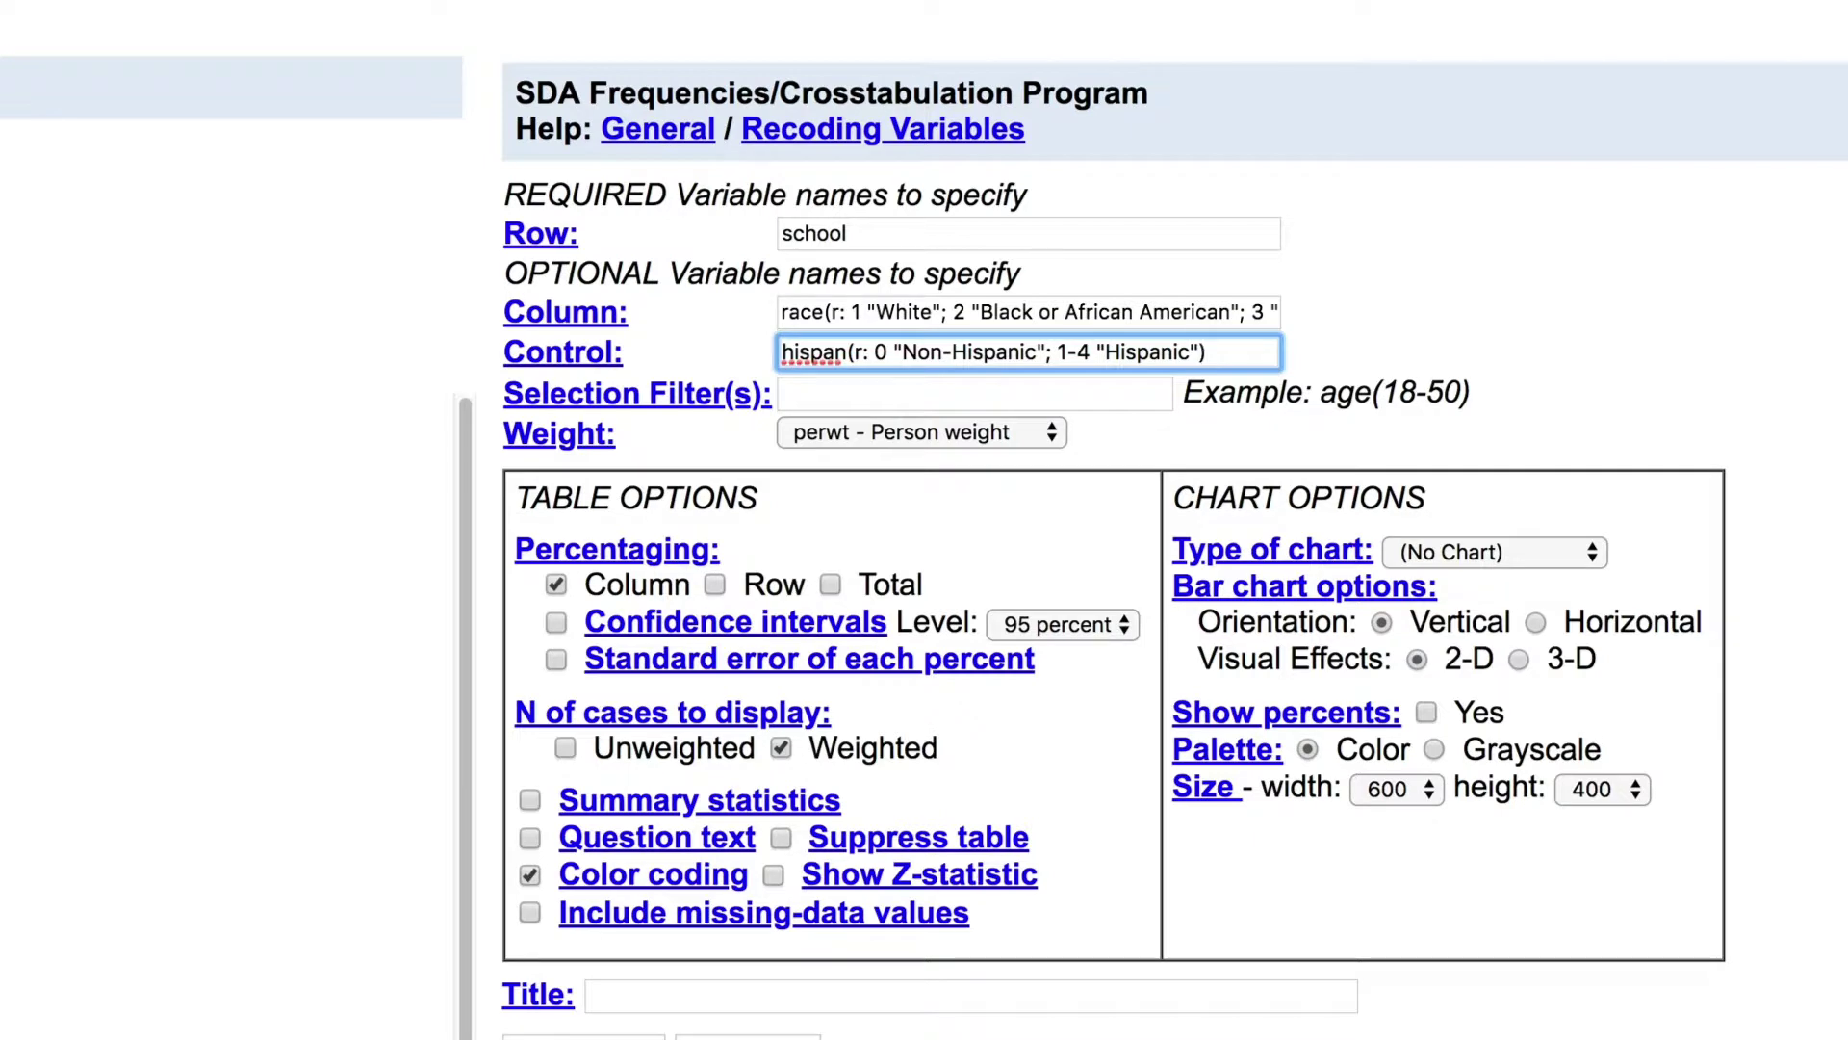
key("Tab")
type("age")
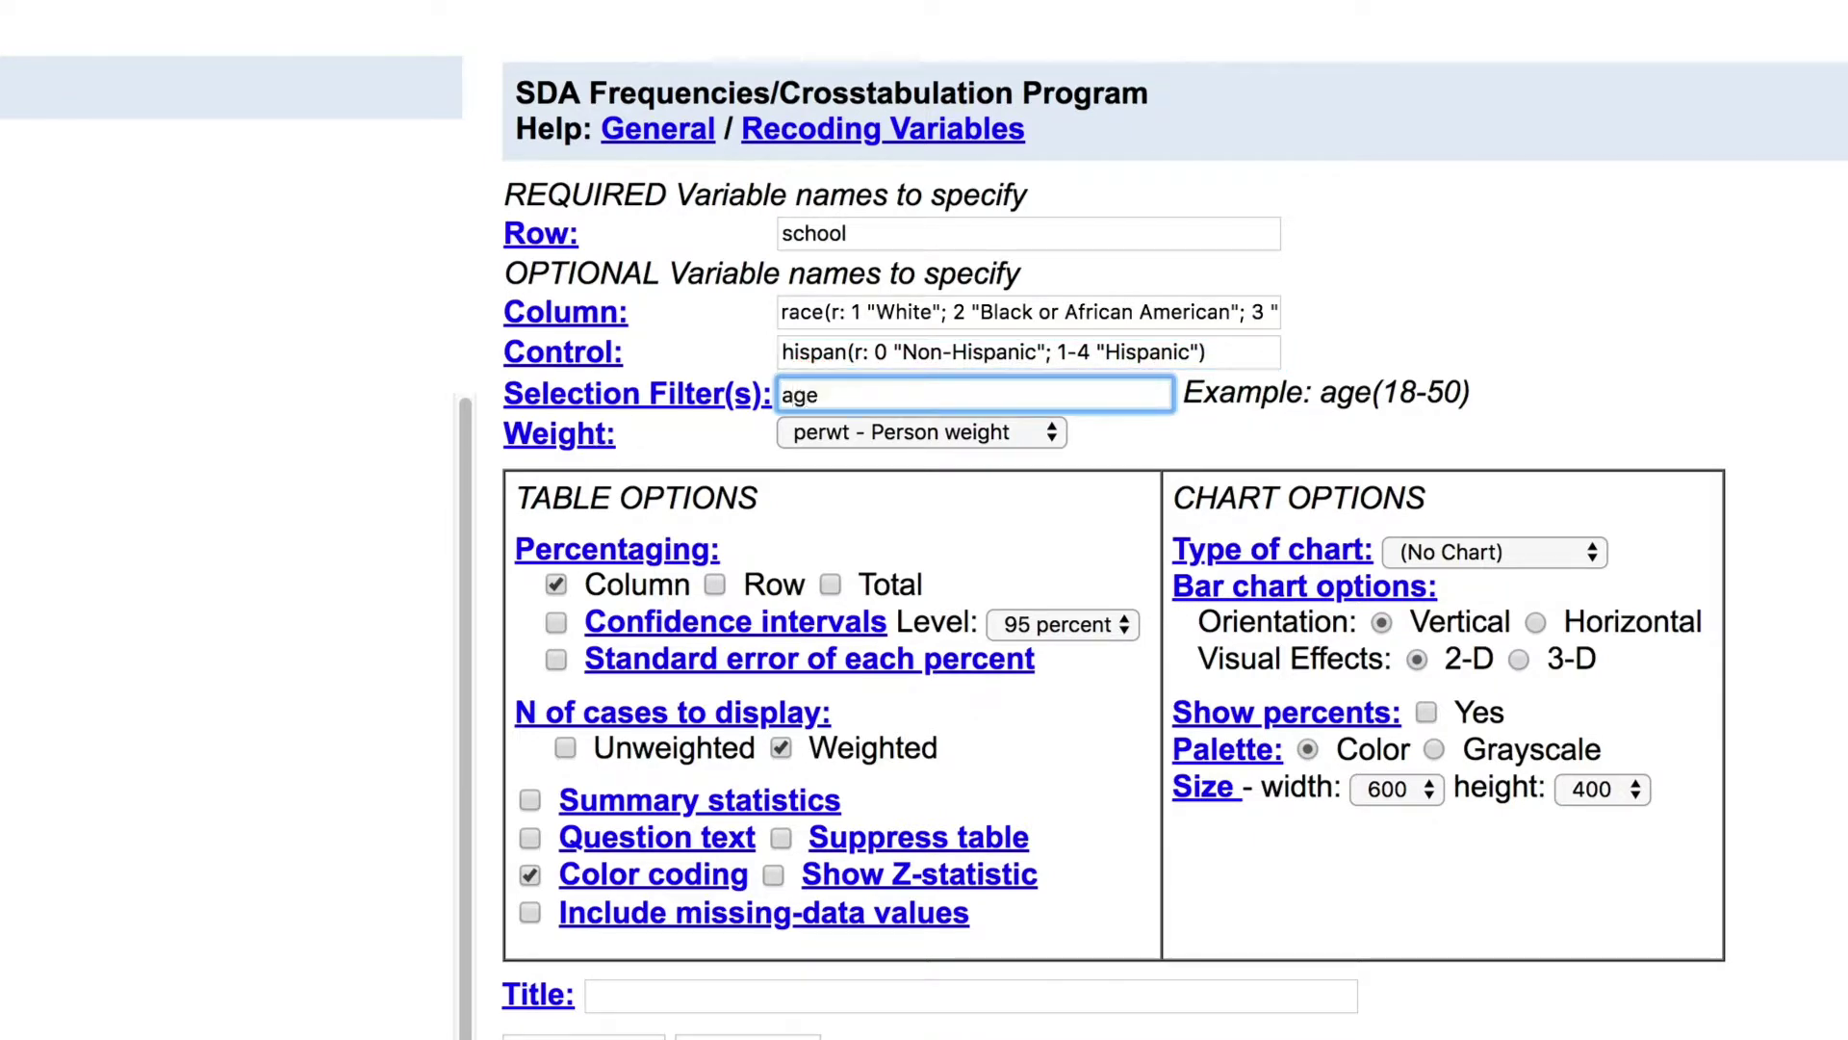
type("(3-4)")
Keep person weight (perwt) as the weighting and run the table.
left_click(834, 441)
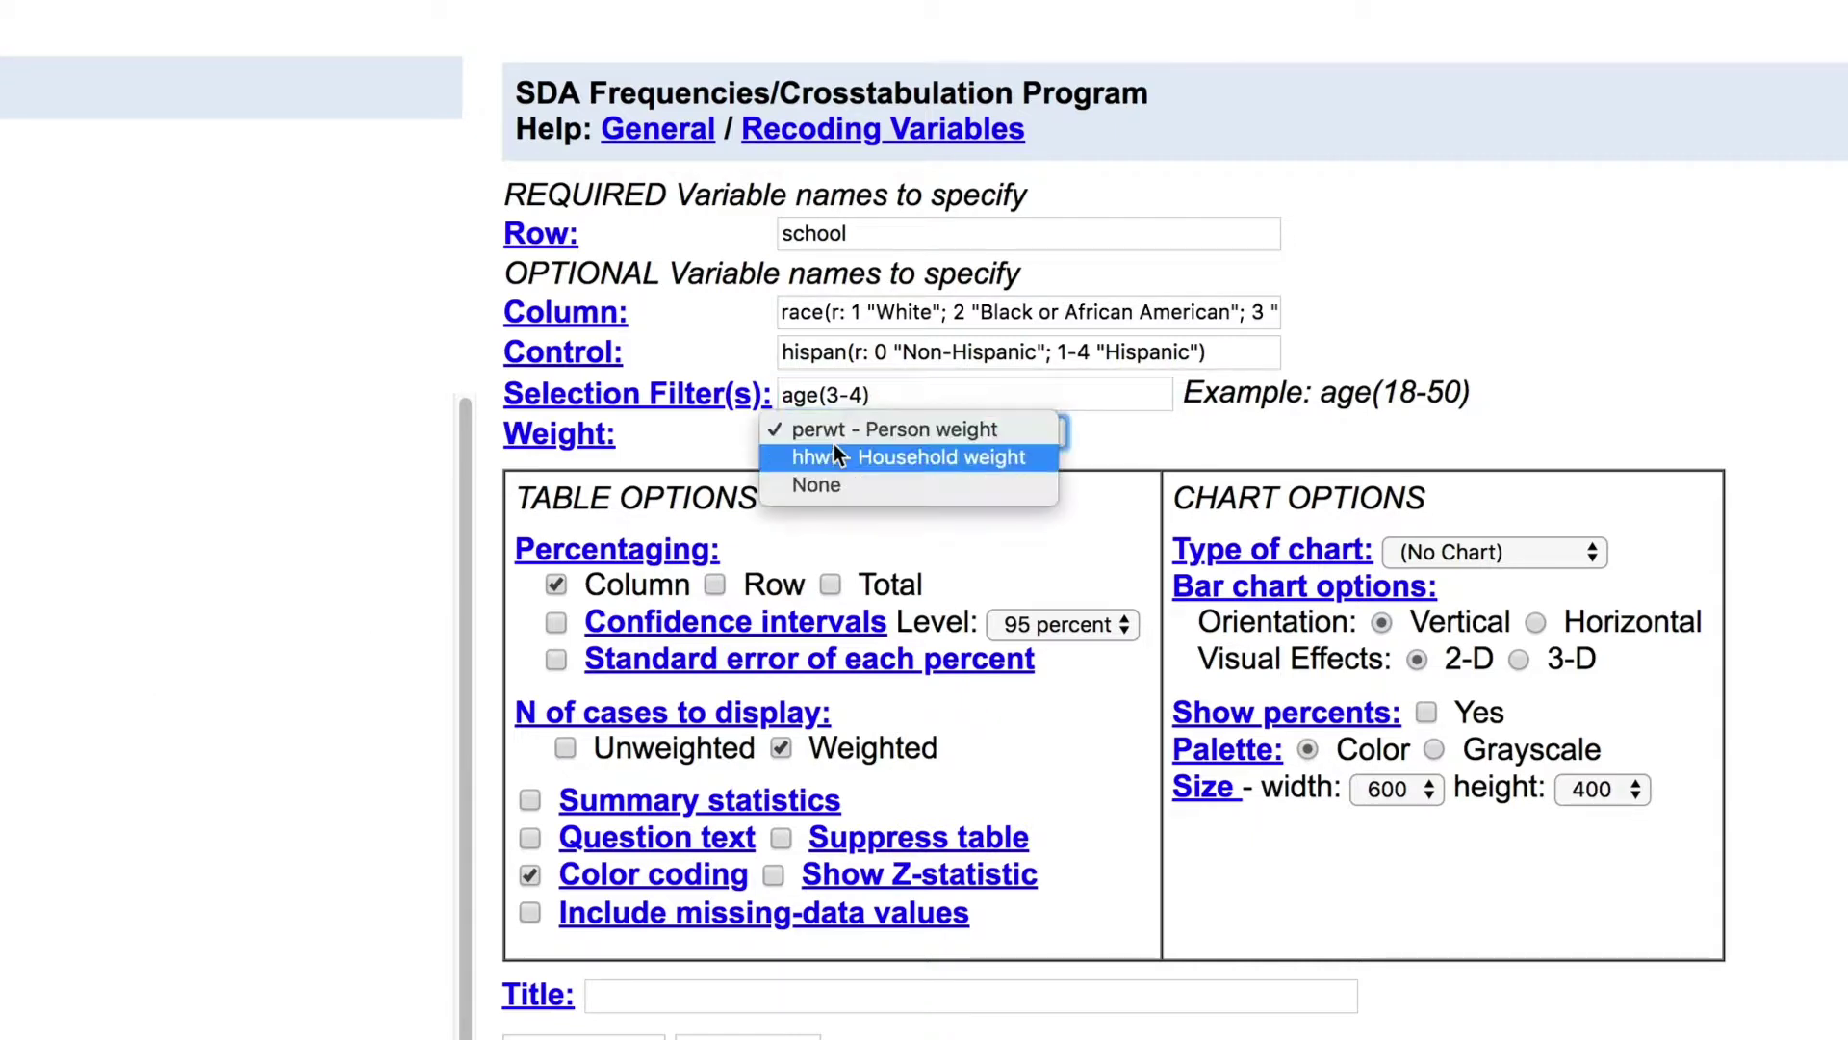
left_click(1011, 435)
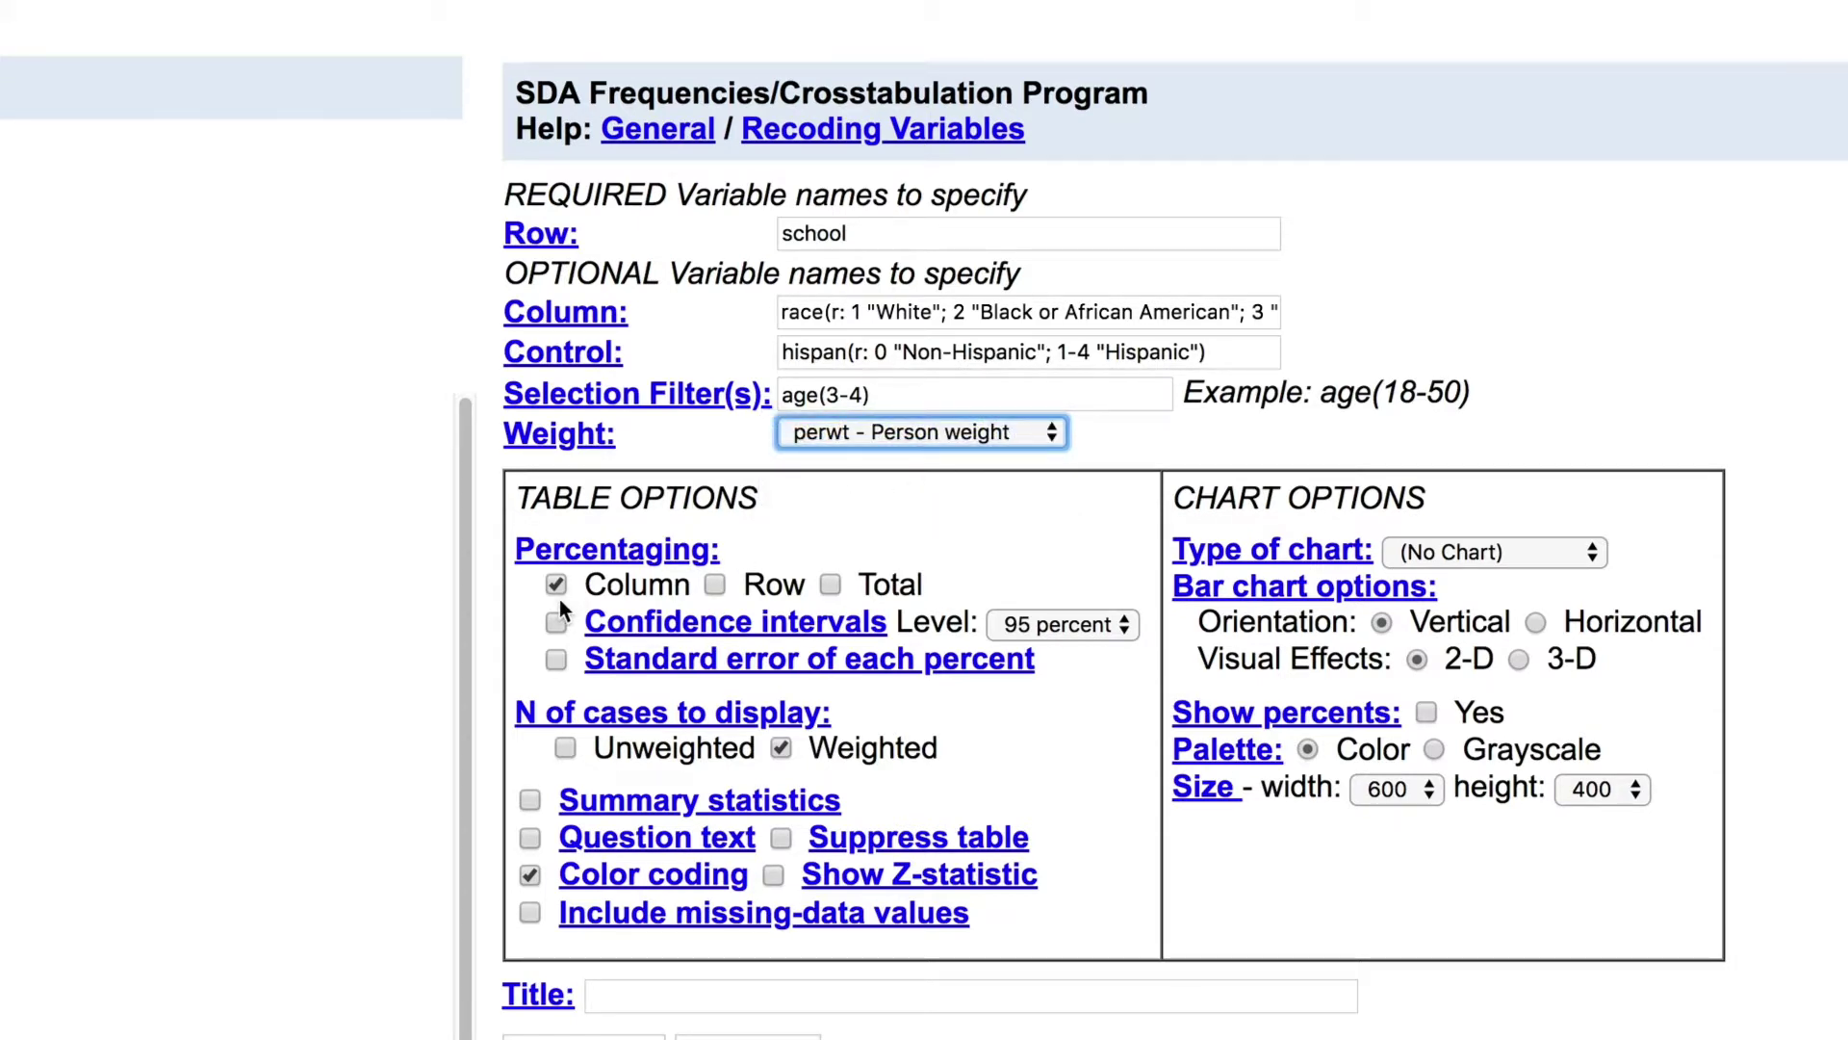
scroll(565, 598, "down", 5)
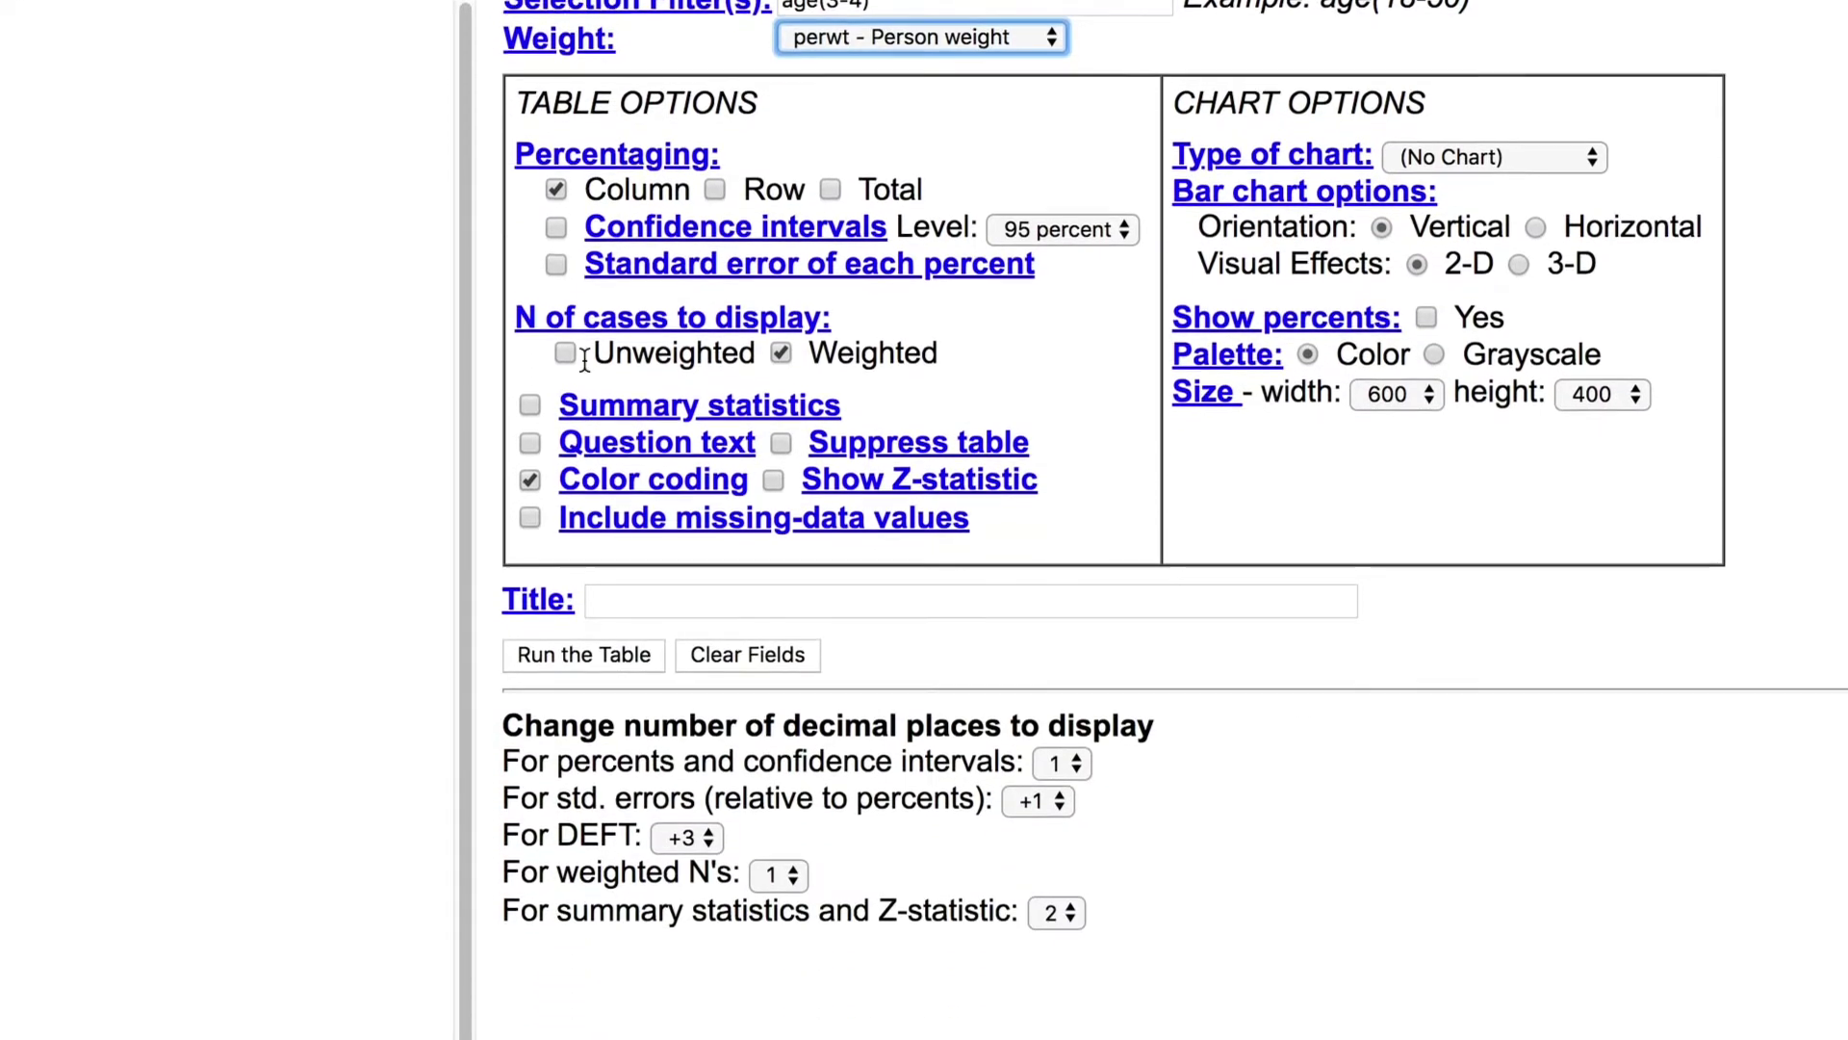
left_click(597, 642)
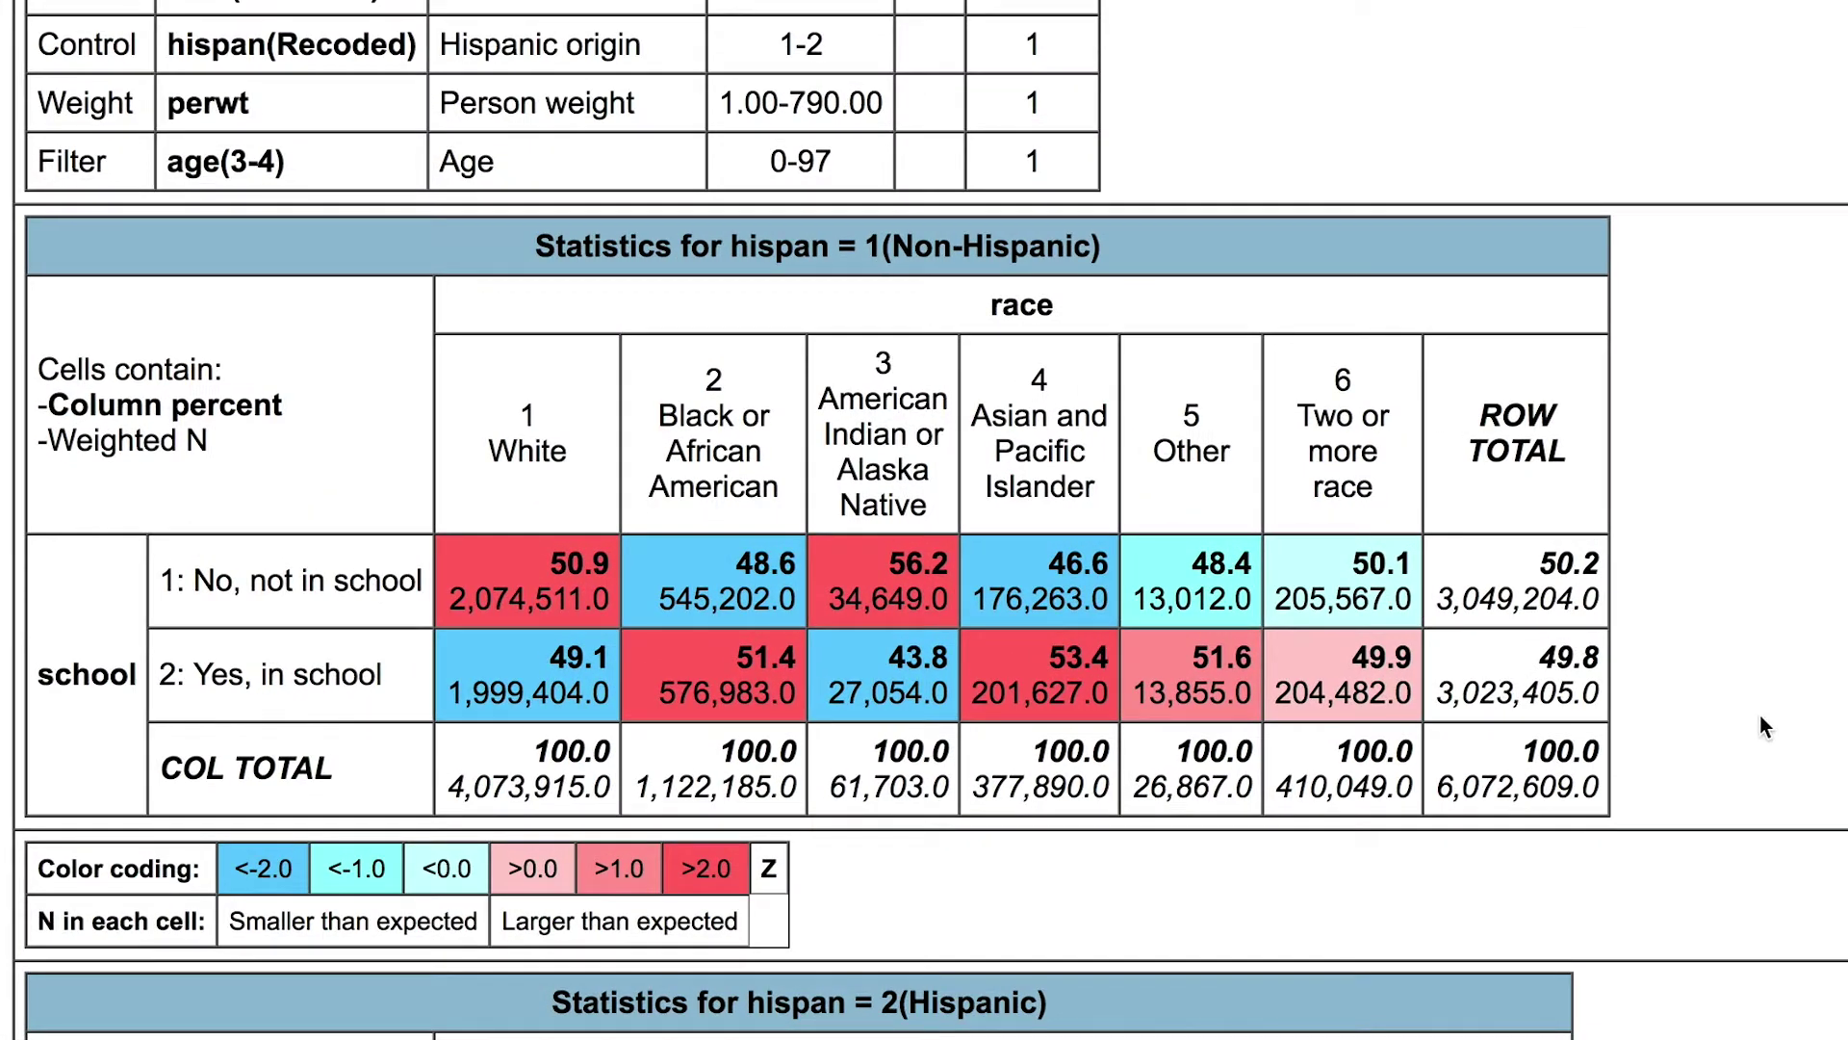
scroll(887, 566, "down", 2)
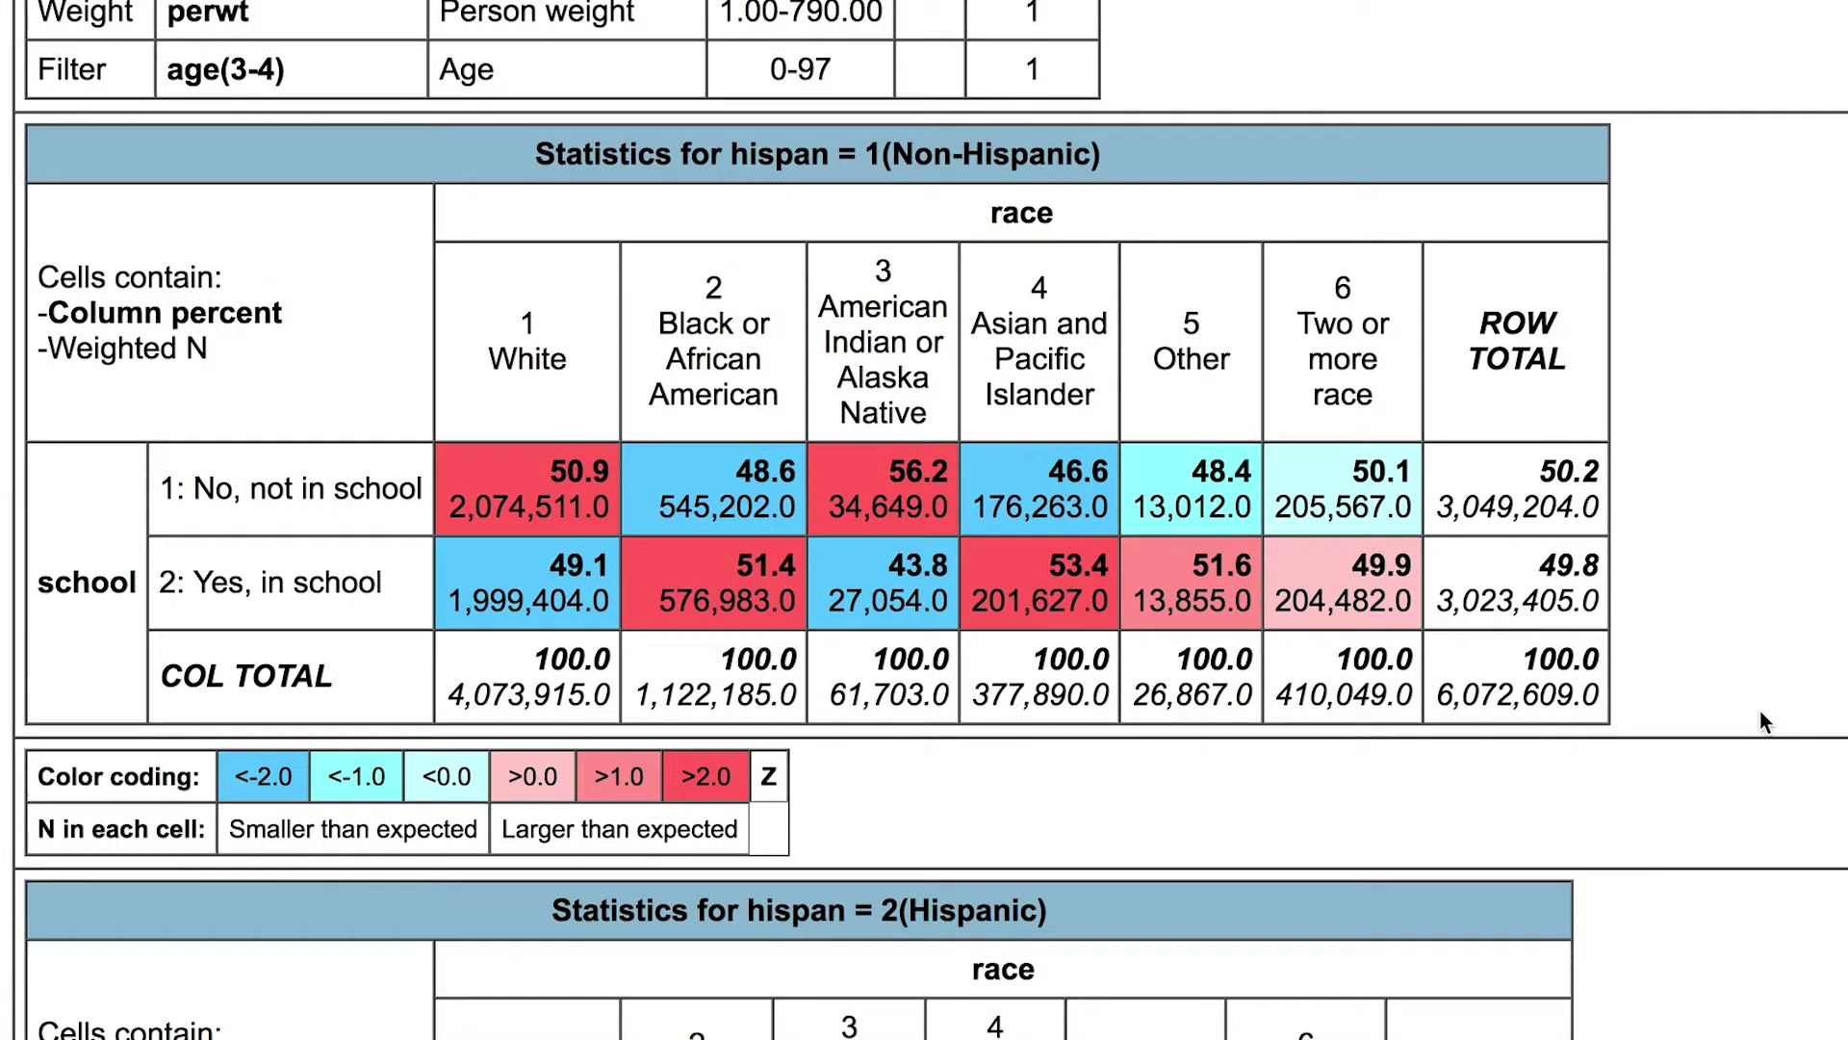
scroll(1762, 719, "down", 7)
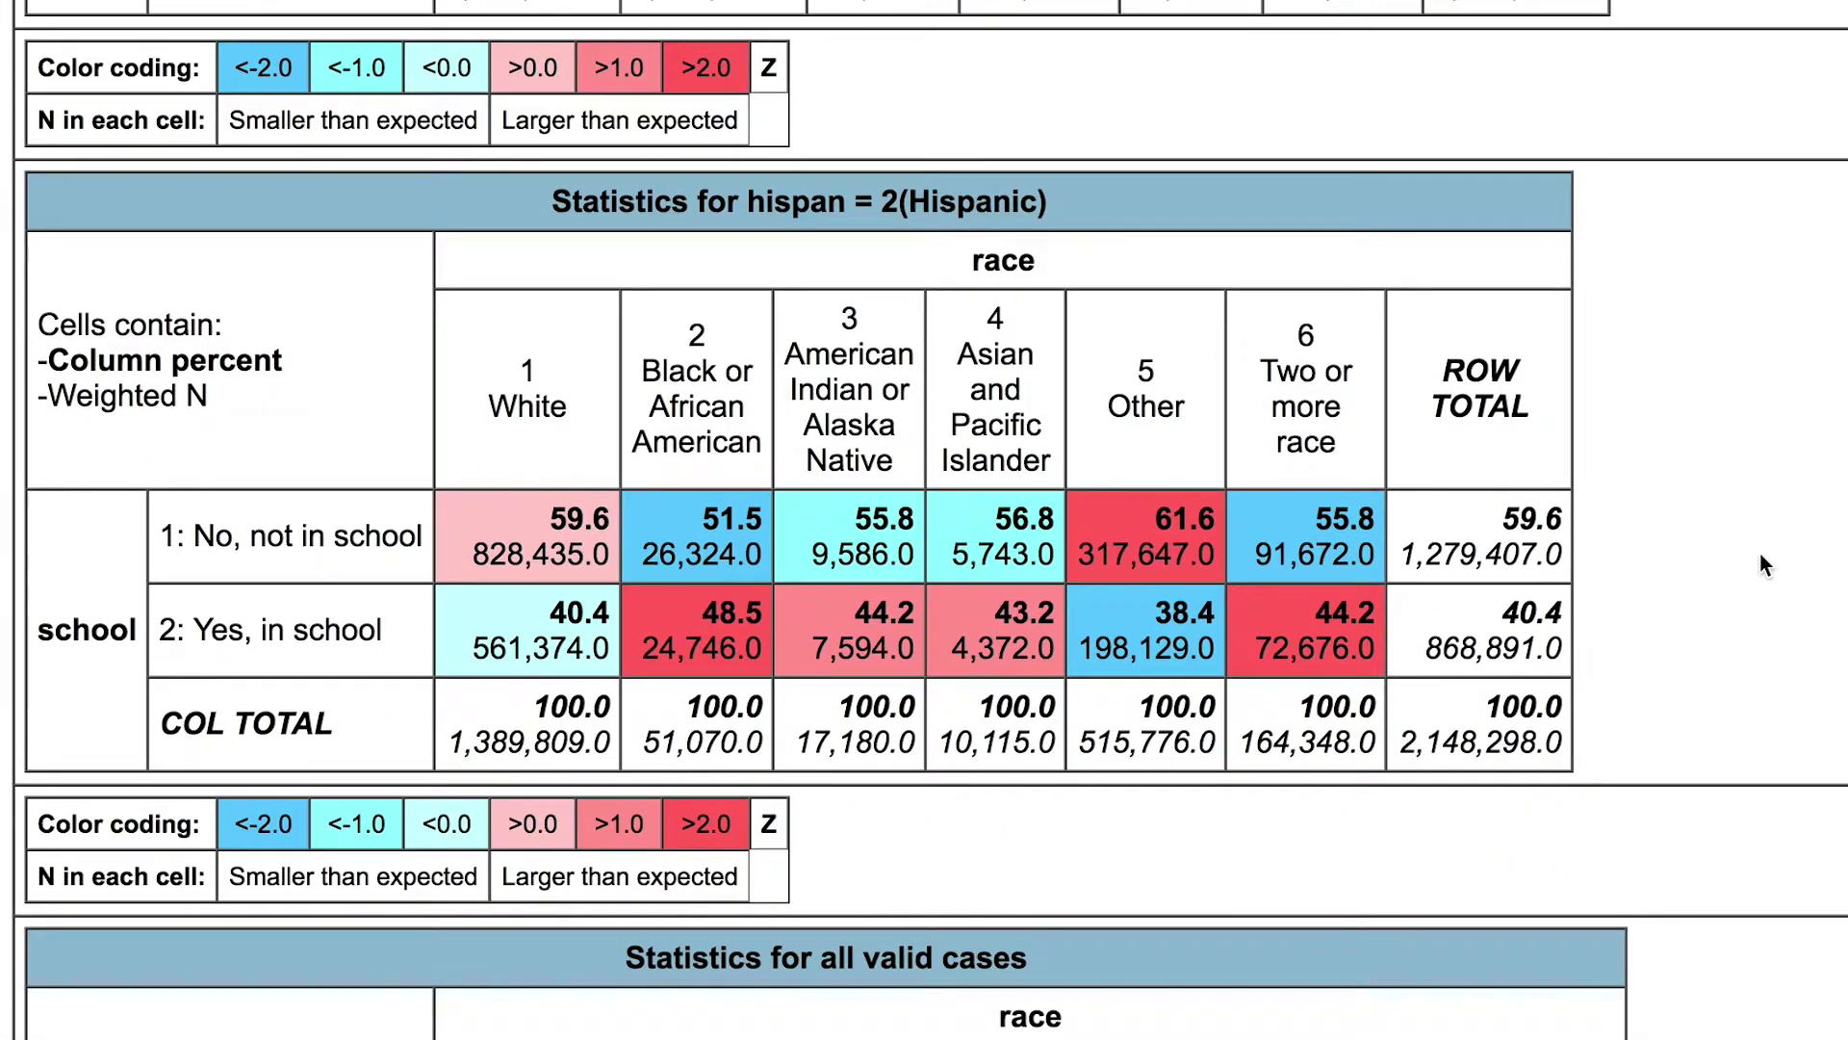
scroll(1760, 552, "down", 6)
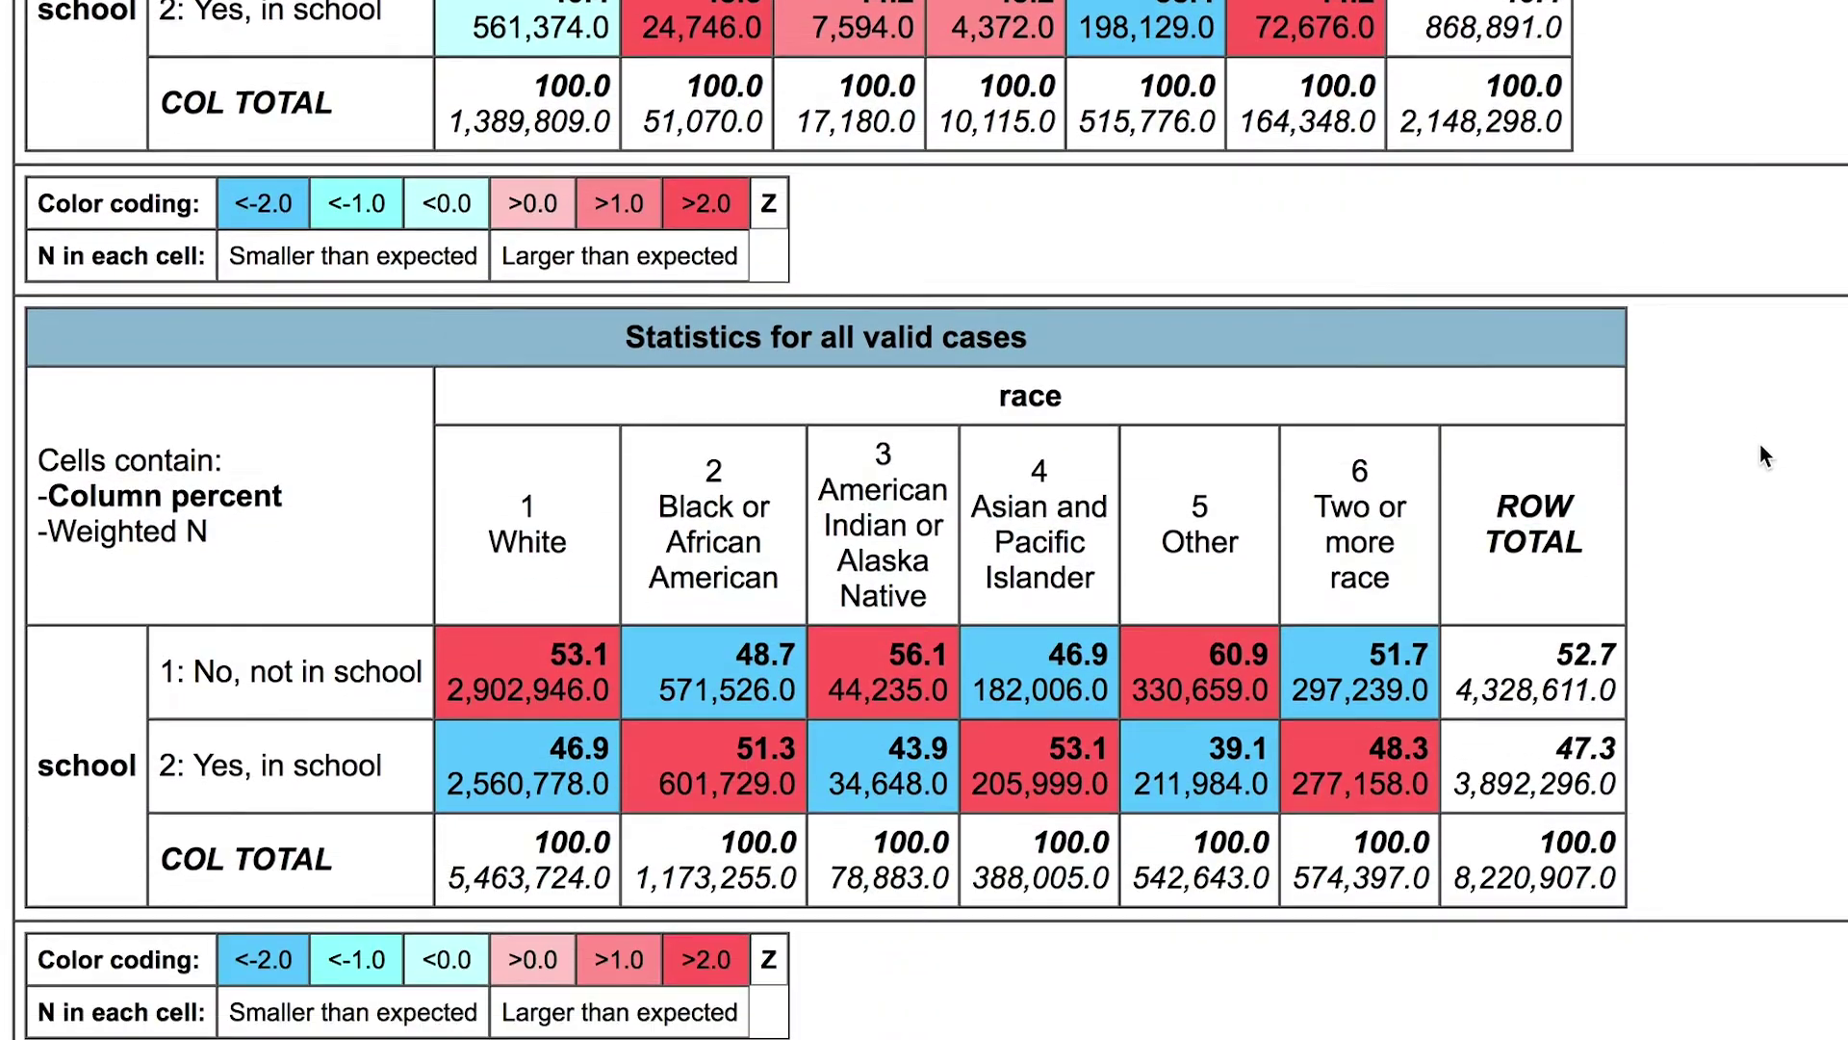
scroll(1765, 454, "down", 2)
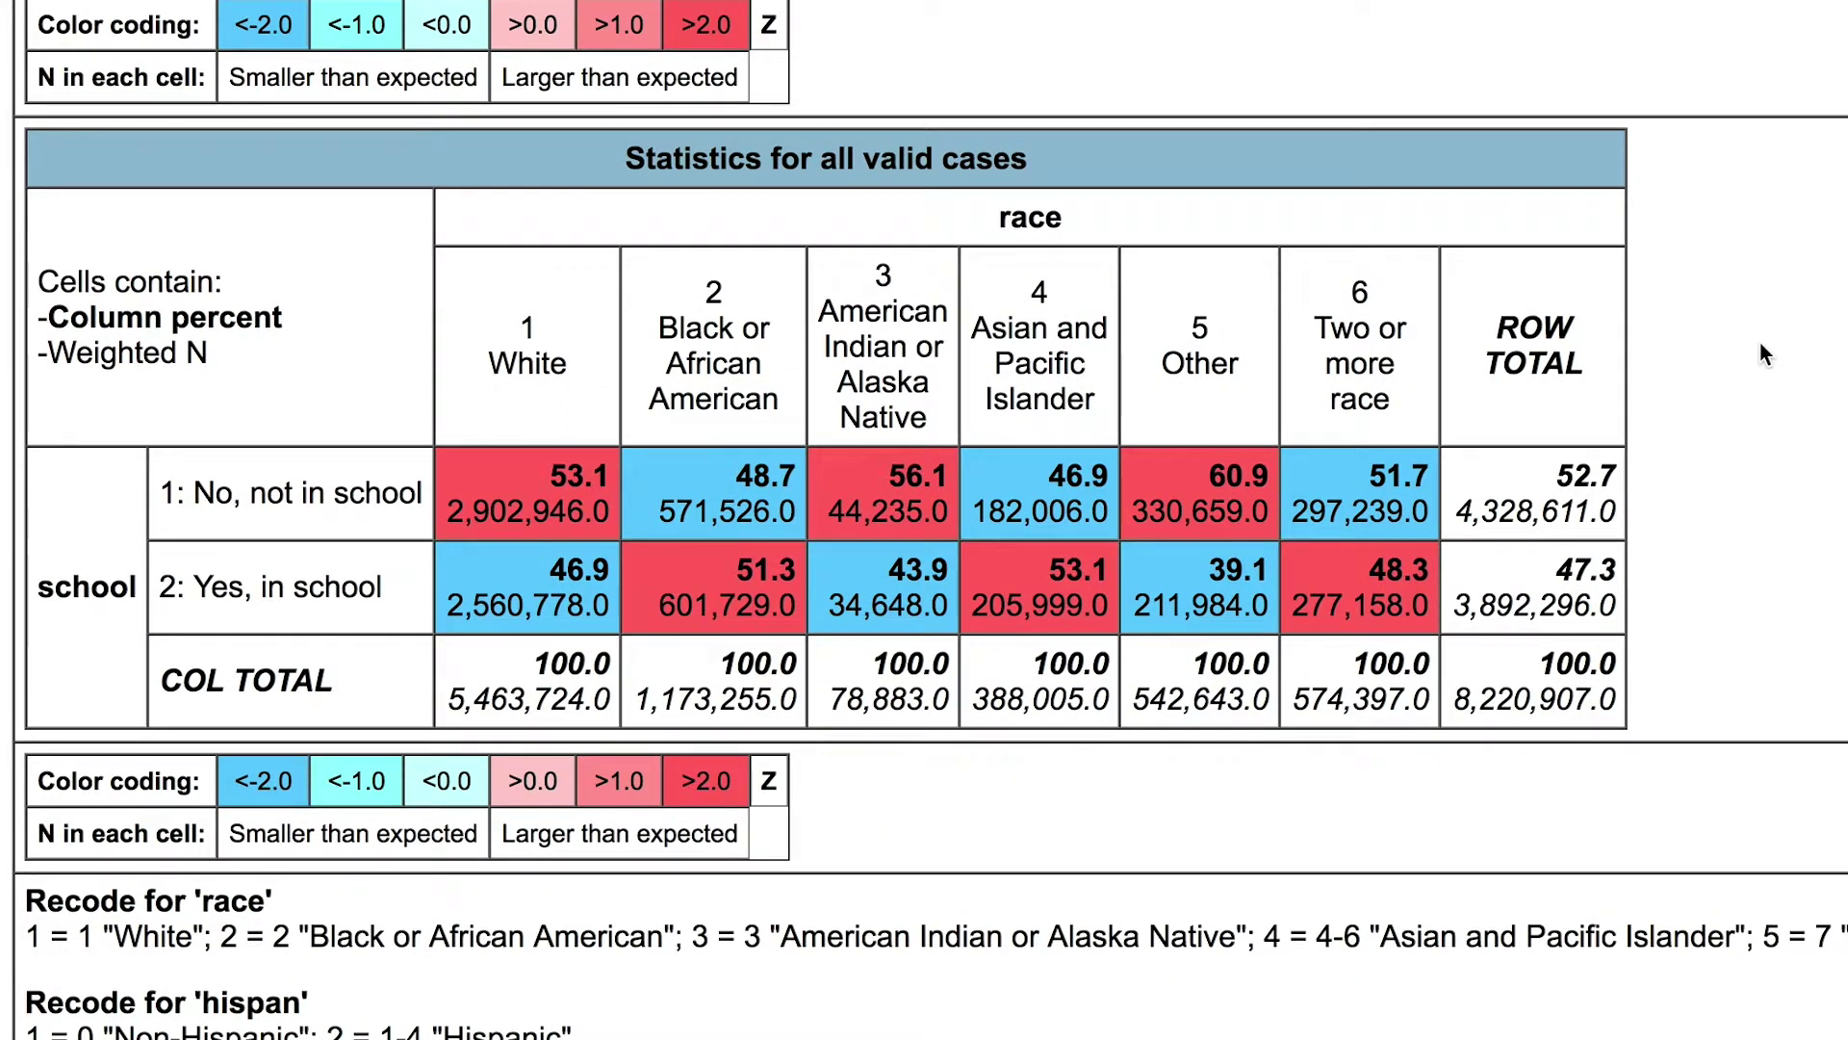
scroll(1765, 356, "up", 10)
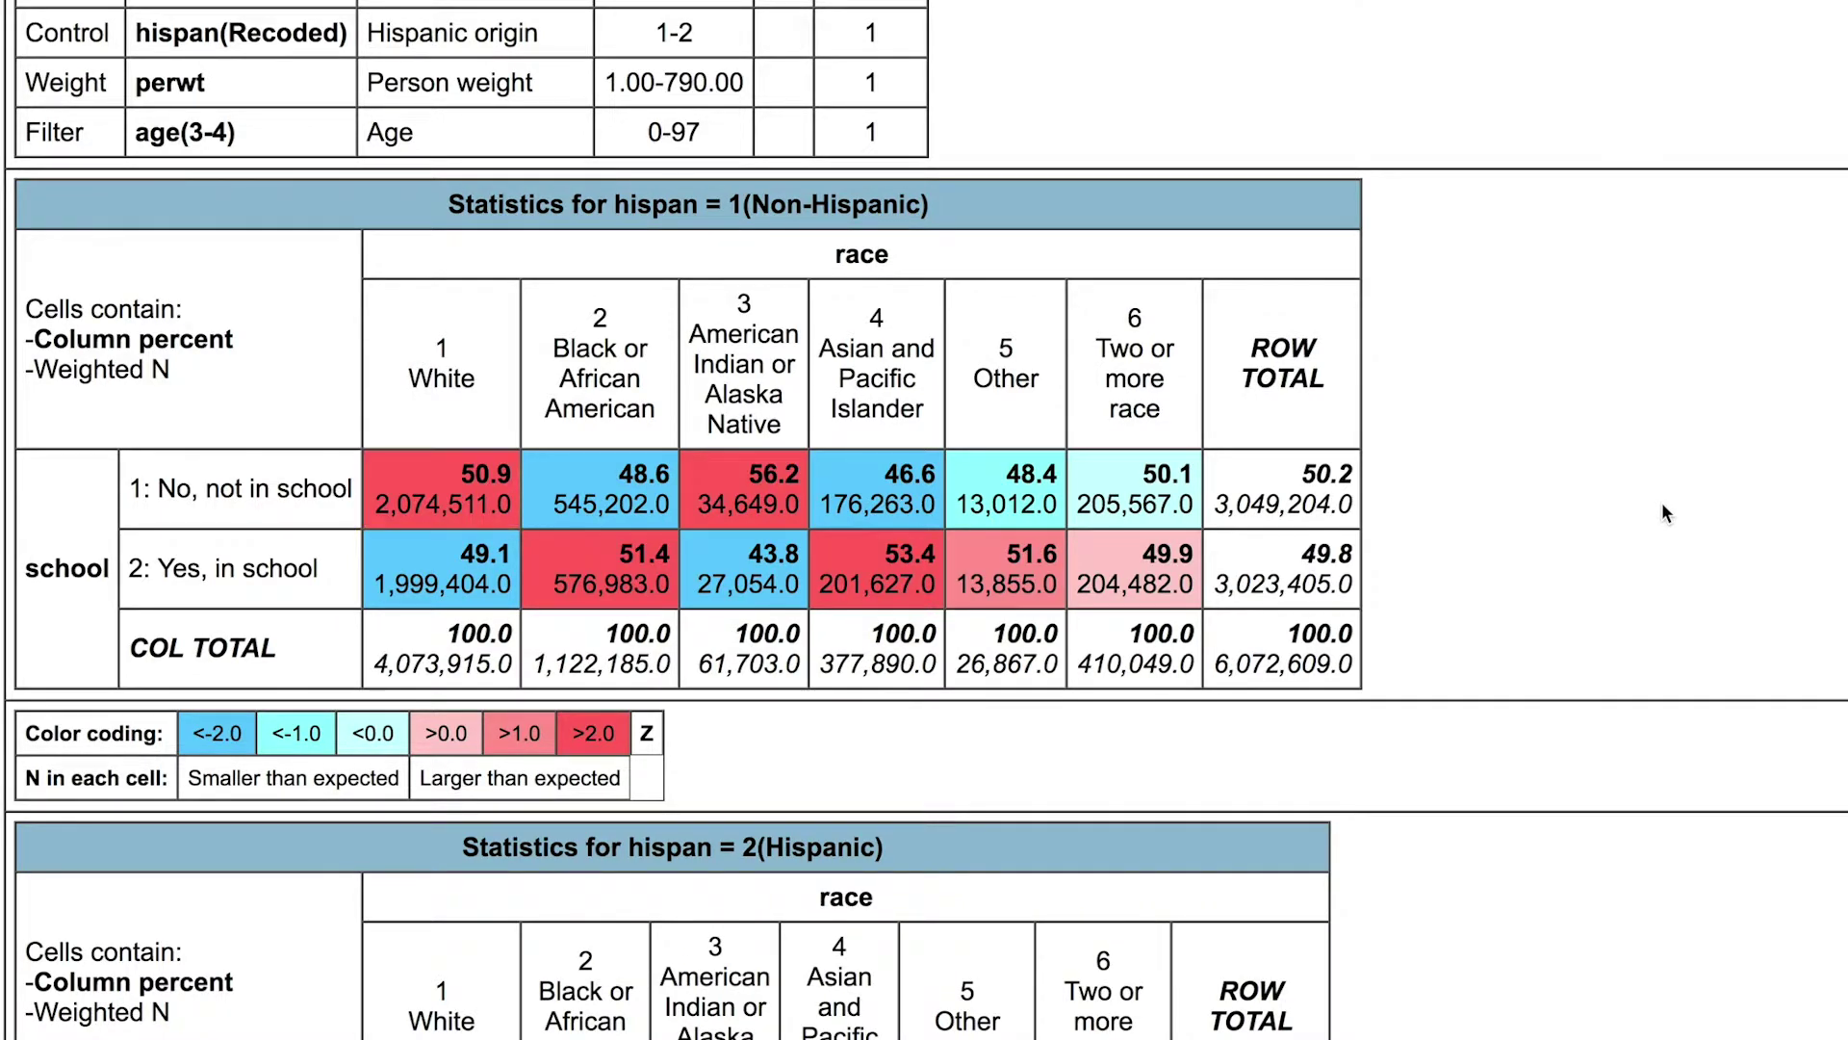
scroll(1662, 512, "down", 5)
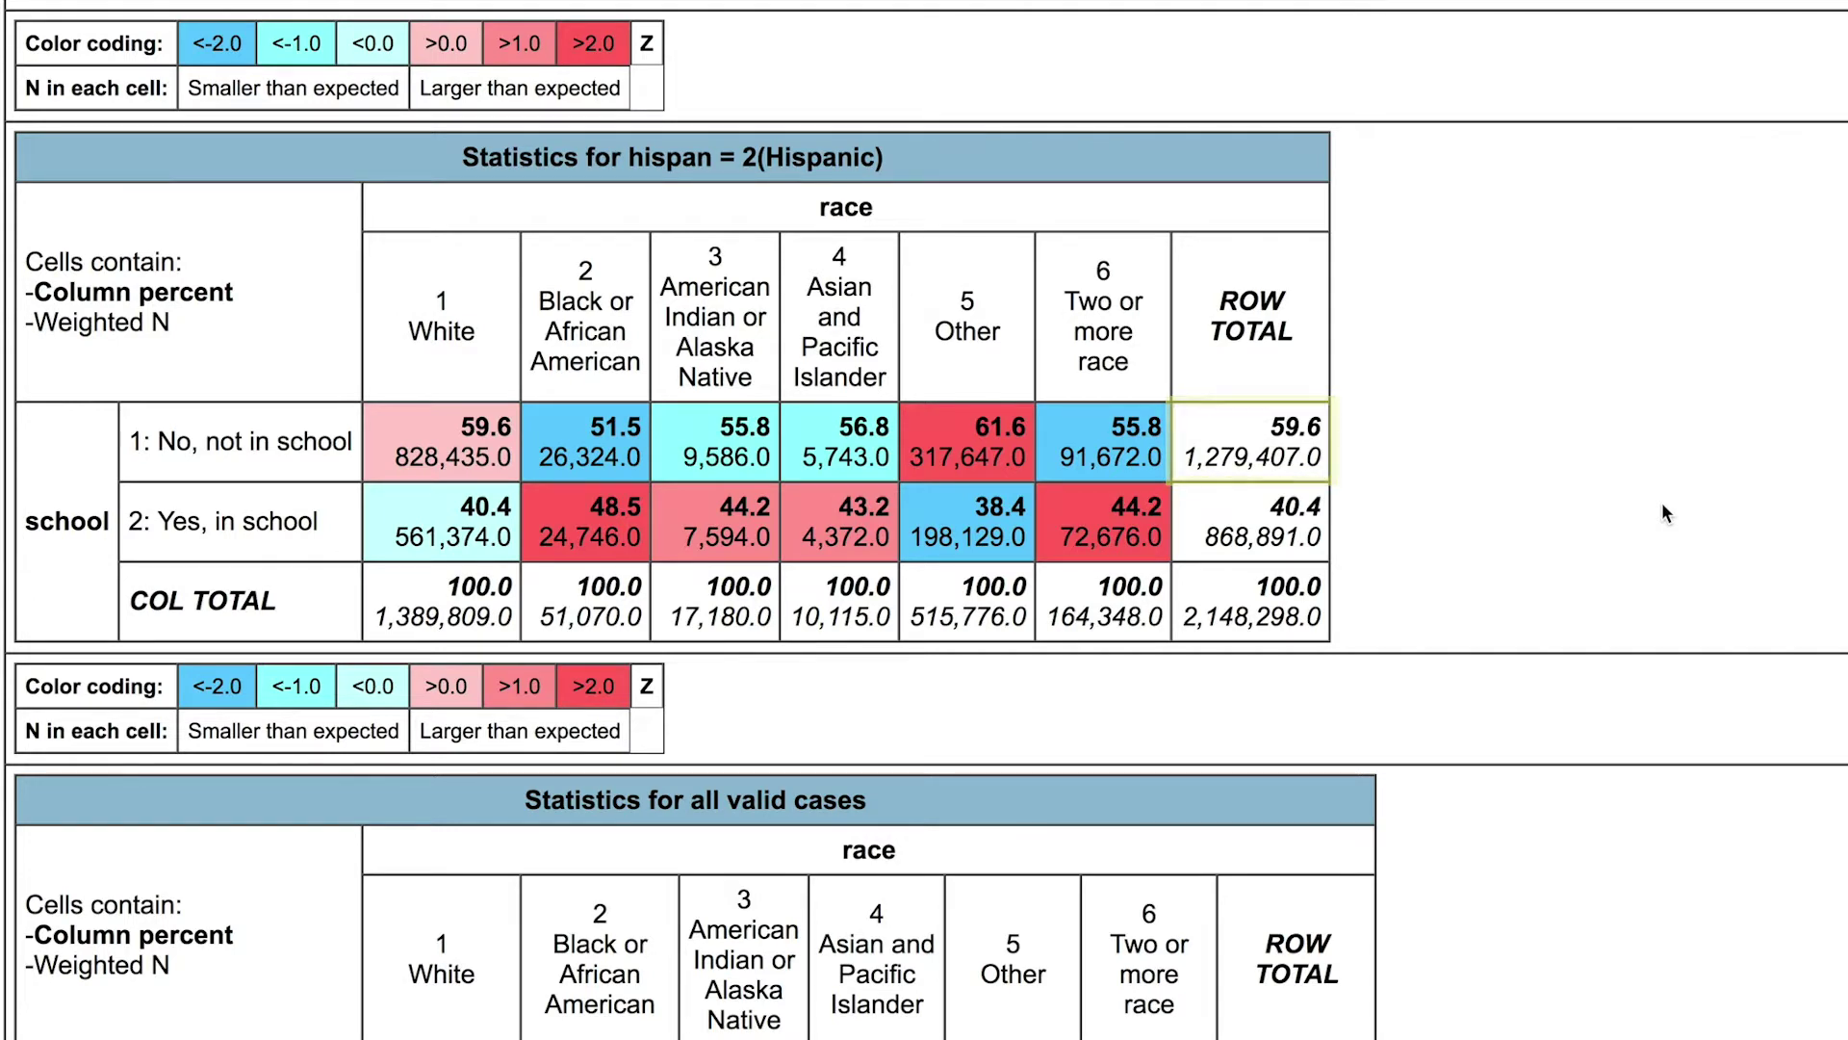
scroll(1664, 513, "down", 2)
scroll(1664, 513, "down", 3)
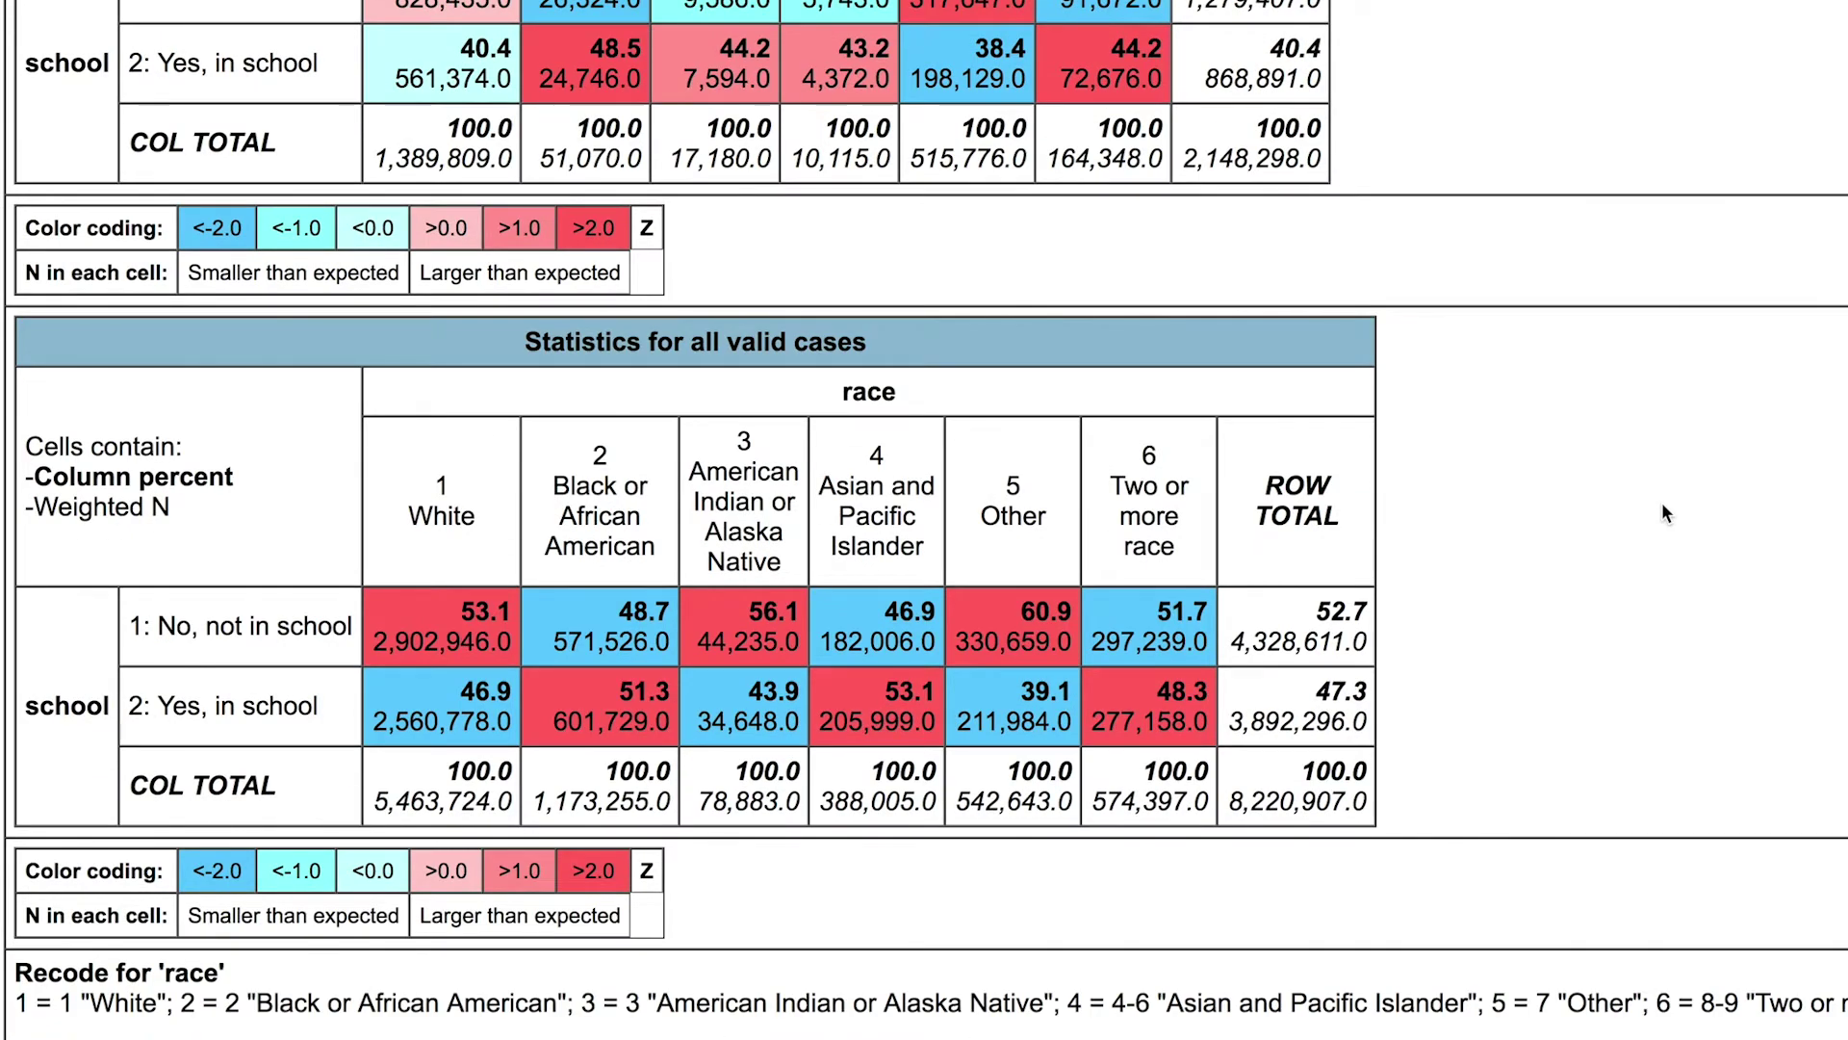